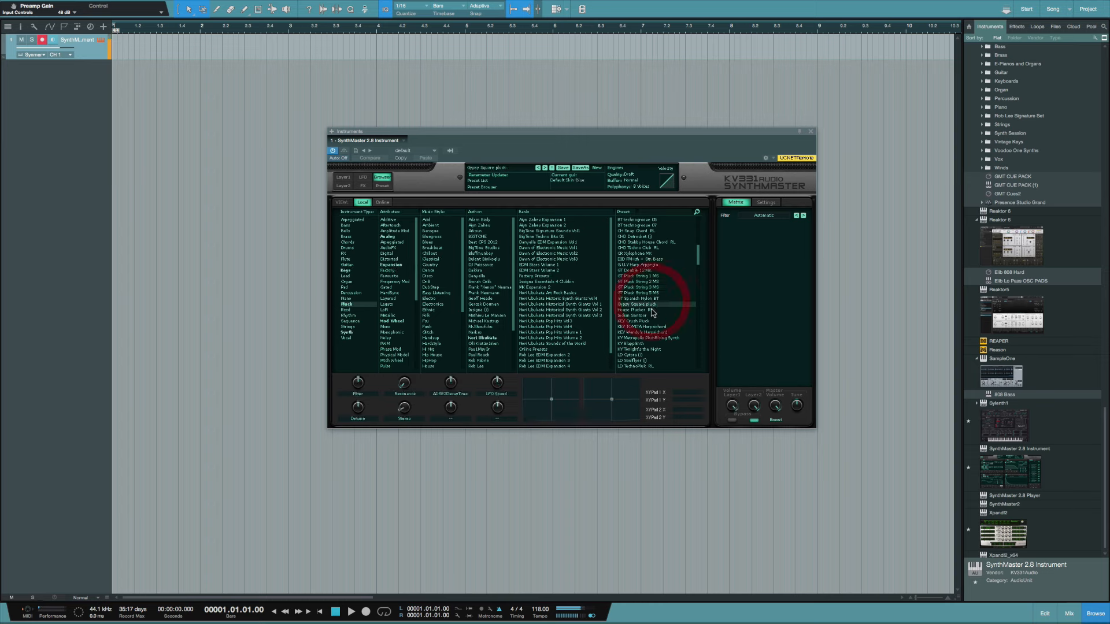
Step: Audition several pluck presets in the SynthMaster preset list, including House Plucker RL and KEY Crush Pluck
click(648, 316)
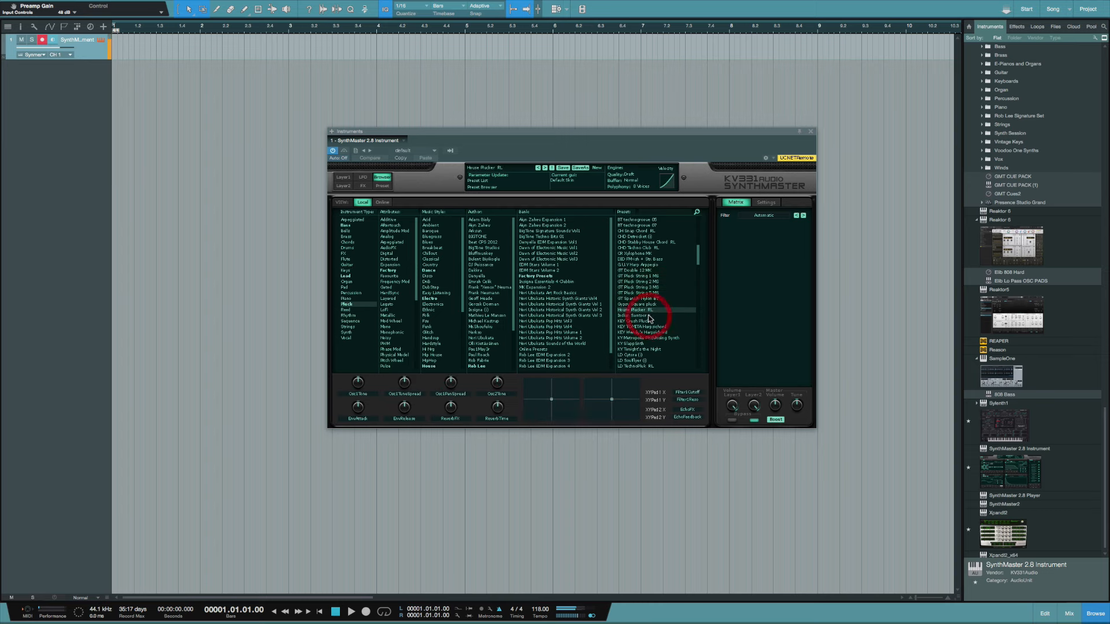
click(649, 321)
click(651, 324)
click(648, 324)
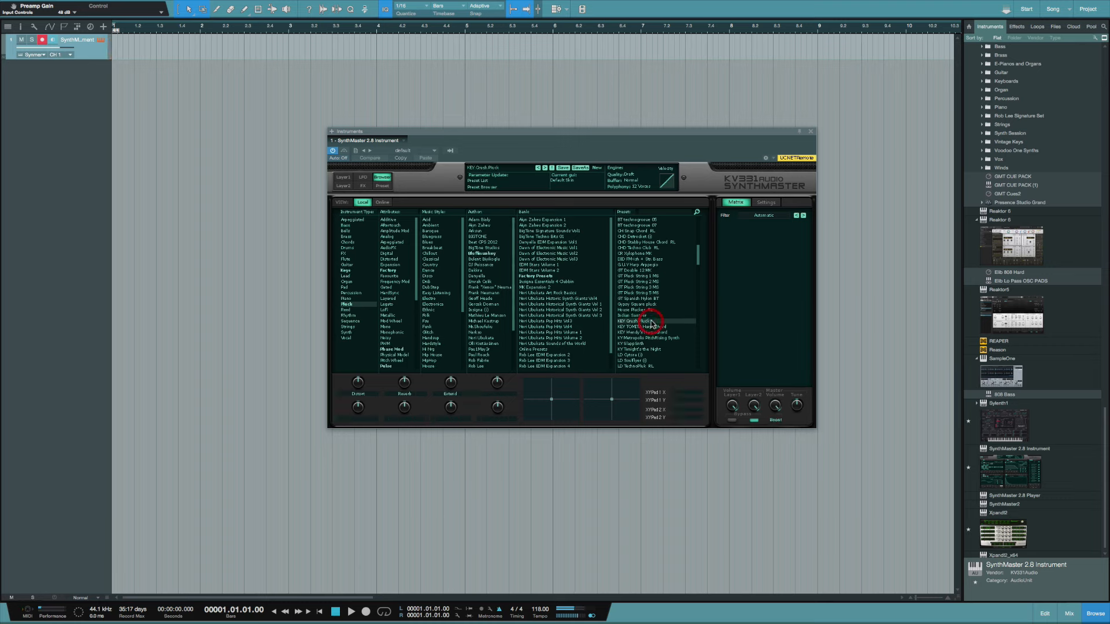
click(661, 339)
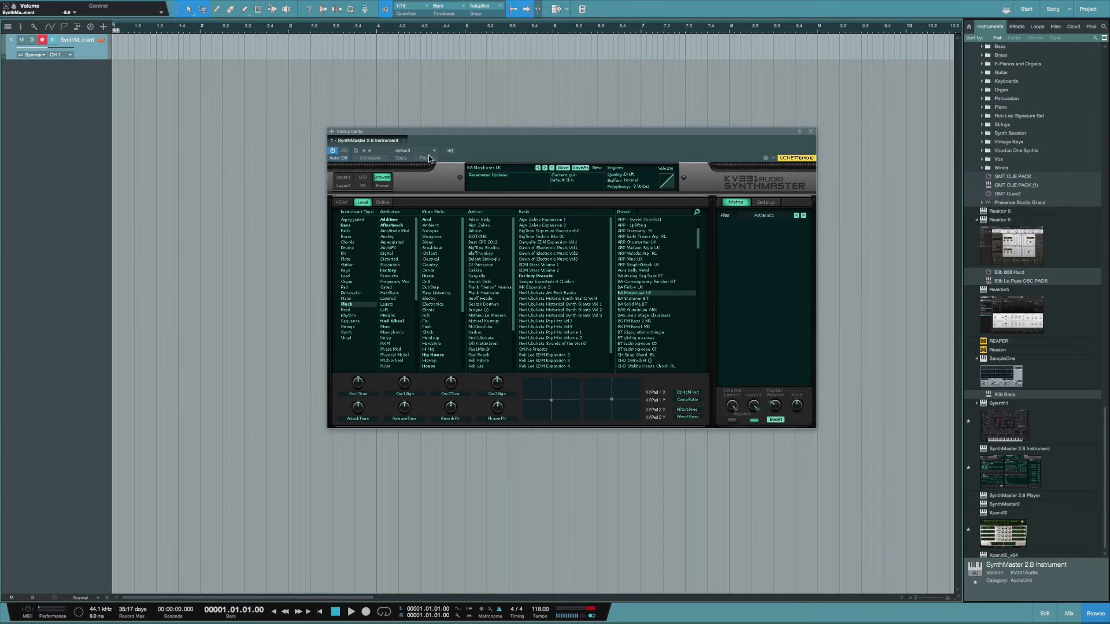
drag(425, 137, 530, 167)
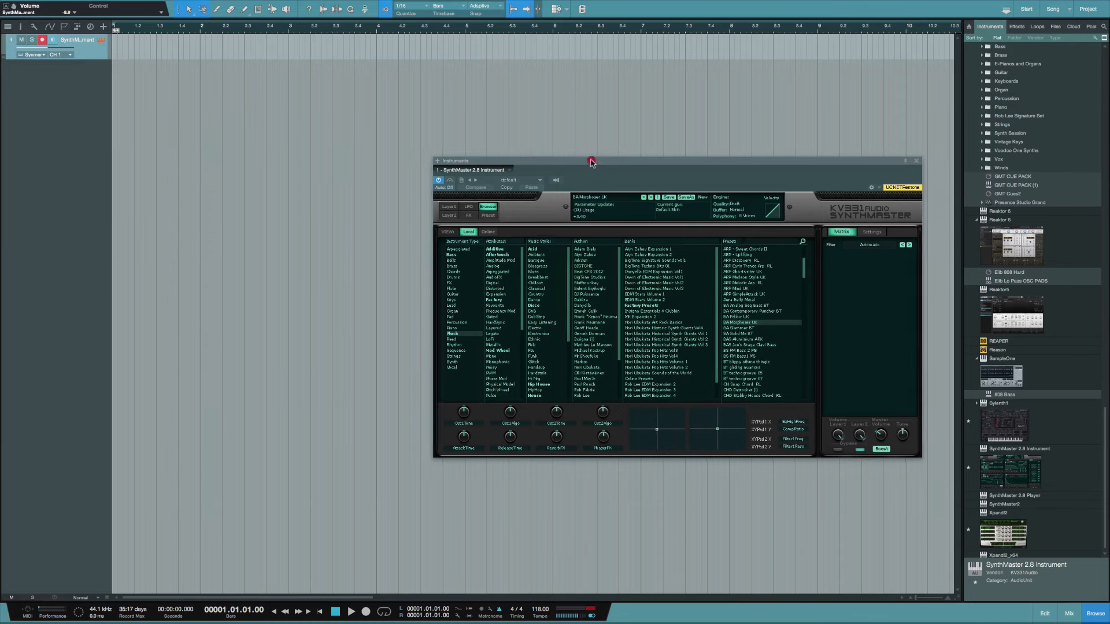
drag(592, 163, 421, 176)
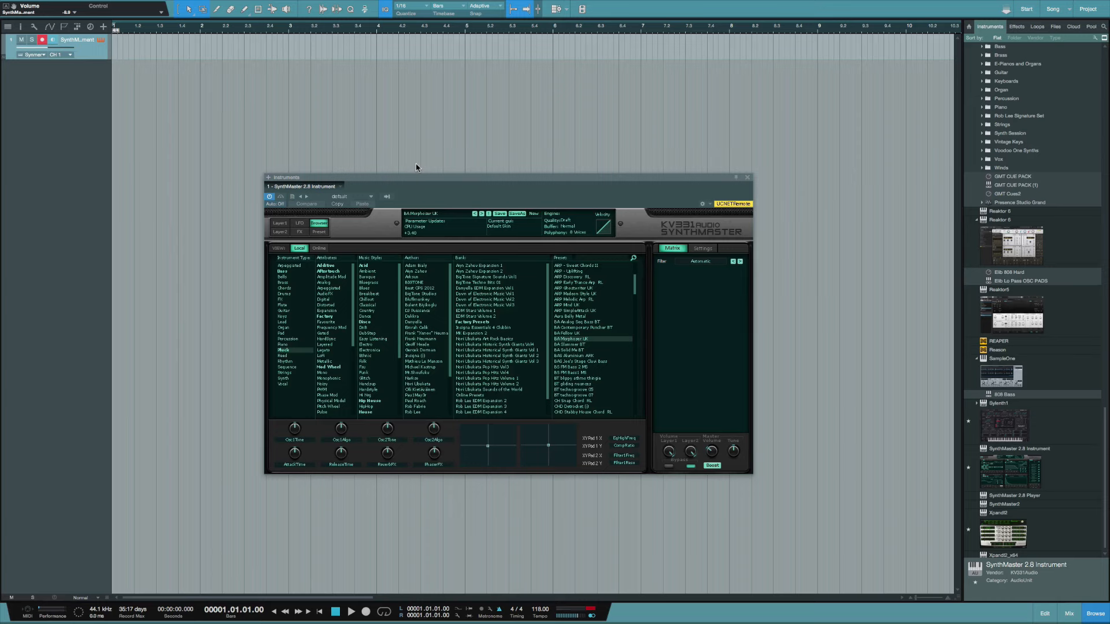
Step: Lower the song tempo and set it to 112 BPM
click(539, 618)
click(539, 617)
click(538, 618)
click(538, 618)
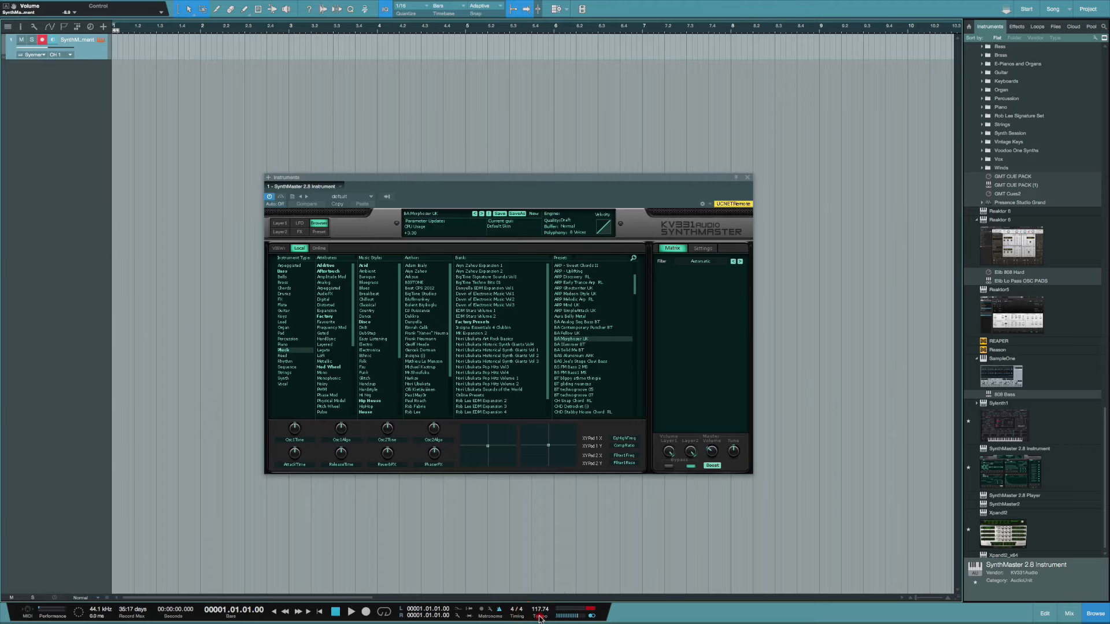
click(539, 618)
click(538, 618)
click(539, 618)
click(539, 618)
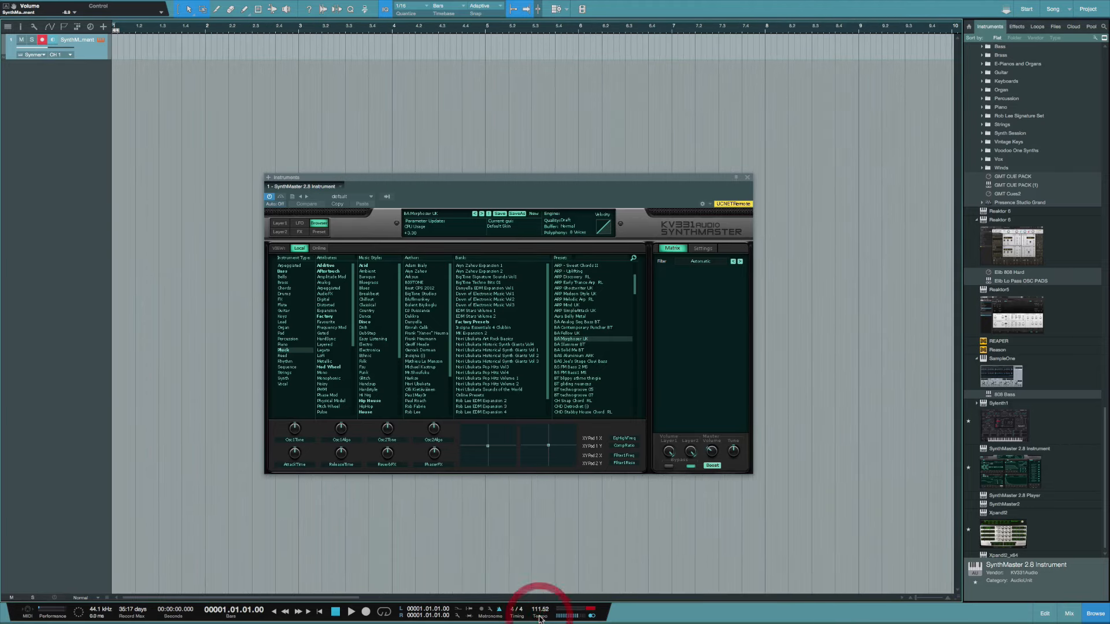
click(539, 618)
click(538, 618)
click(540, 609)
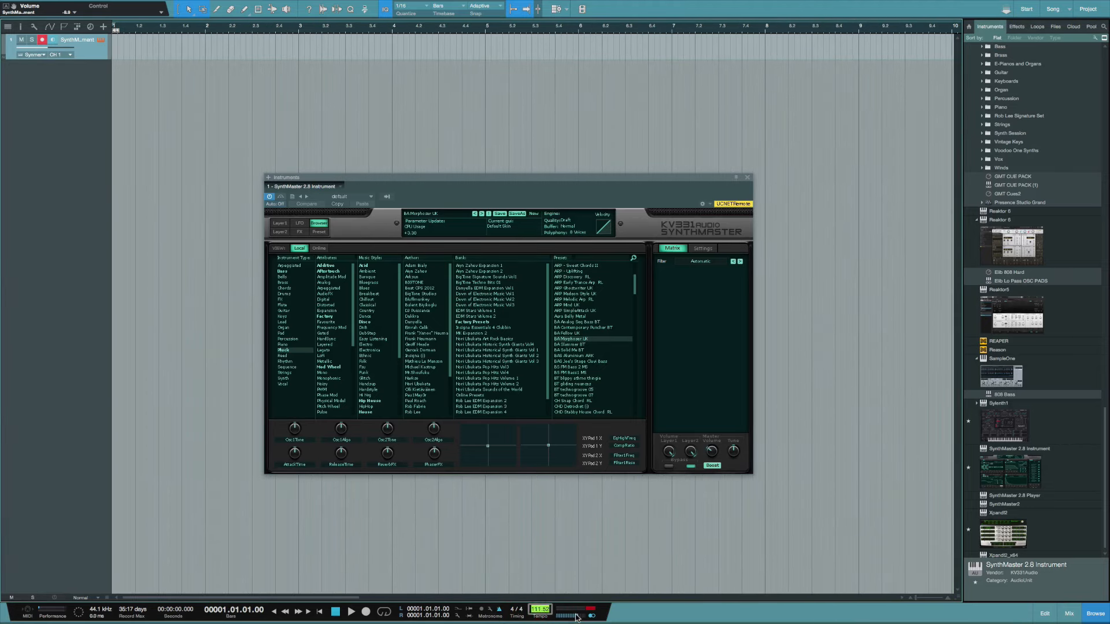
text(112)
key(Return)
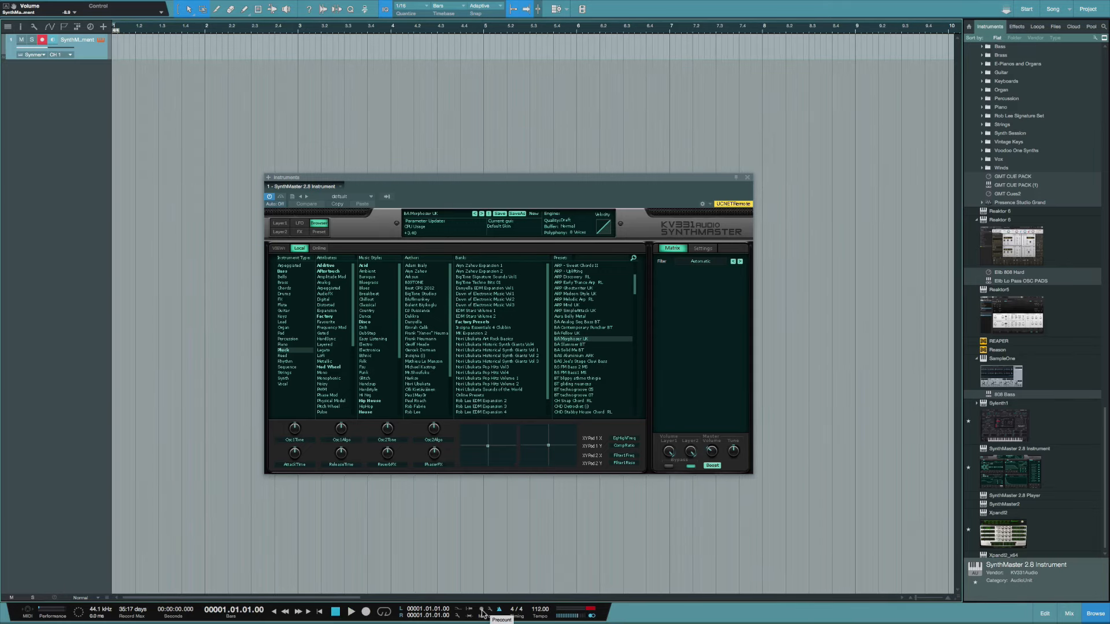
Step: Set the song tempo to 115 BPM
click(534, 610)
text(115)
key(Return)
Step: Record a four-bar melody on the SynthMaster instrument track, starting from bar 1
key(KP_Multiply)
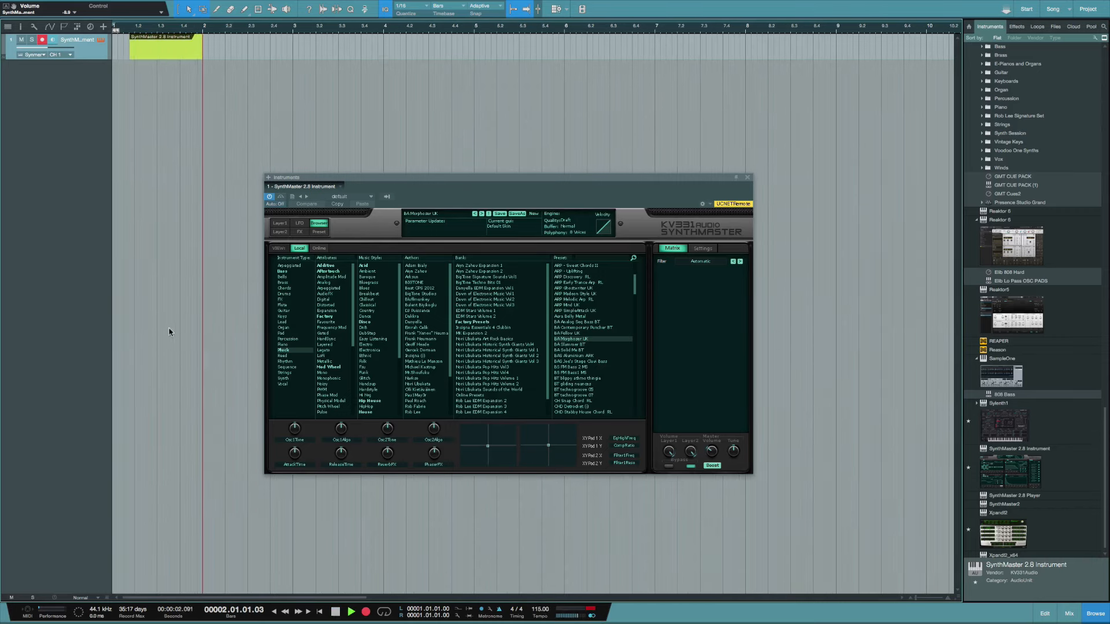
key(space)
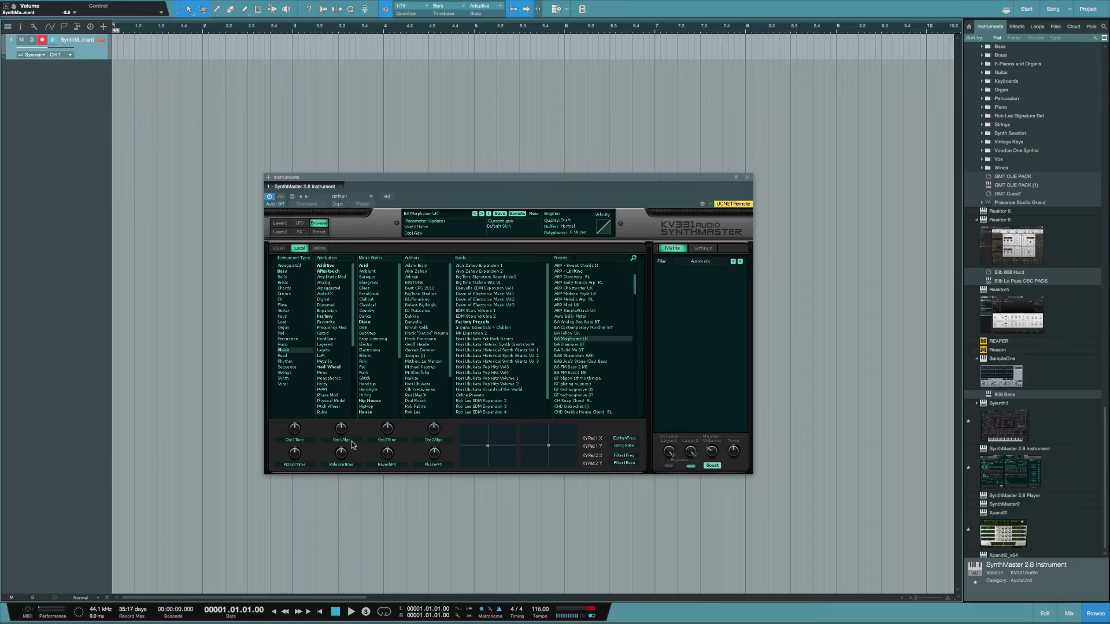
key(KP_Multiply)
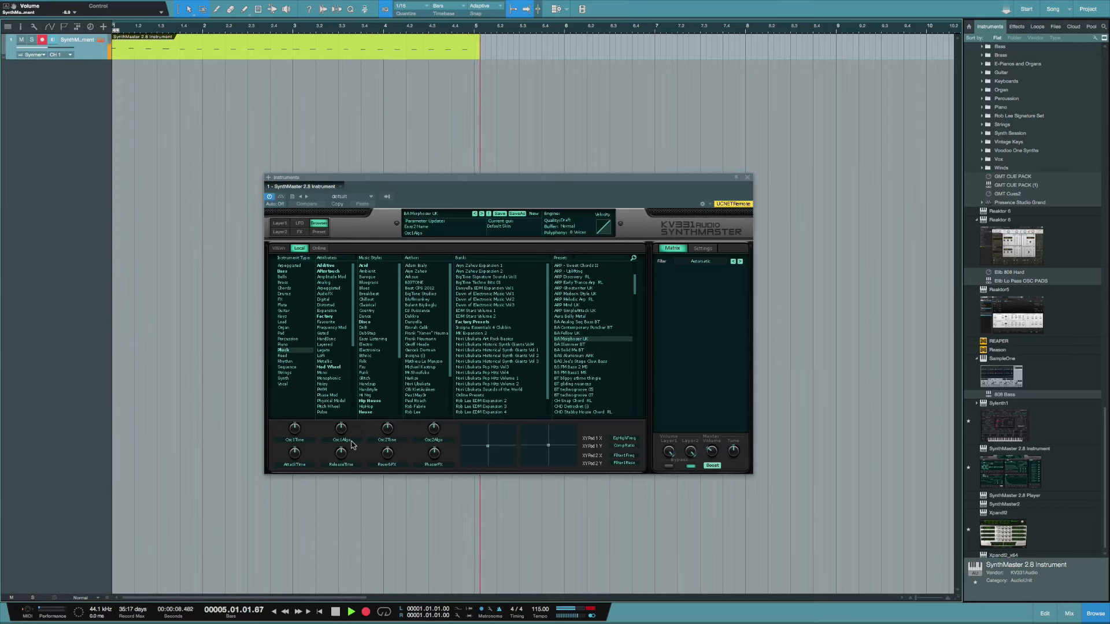
key(space)
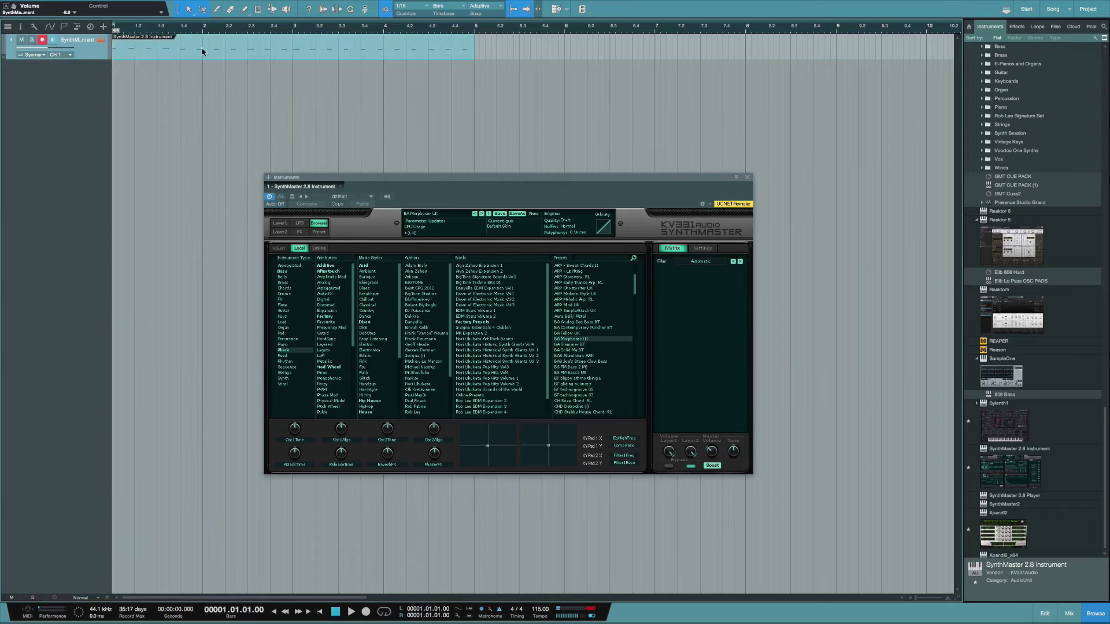
Step: Open the recorded part in the note editor and move the synth window clear of its notes
double_click(255, 55)
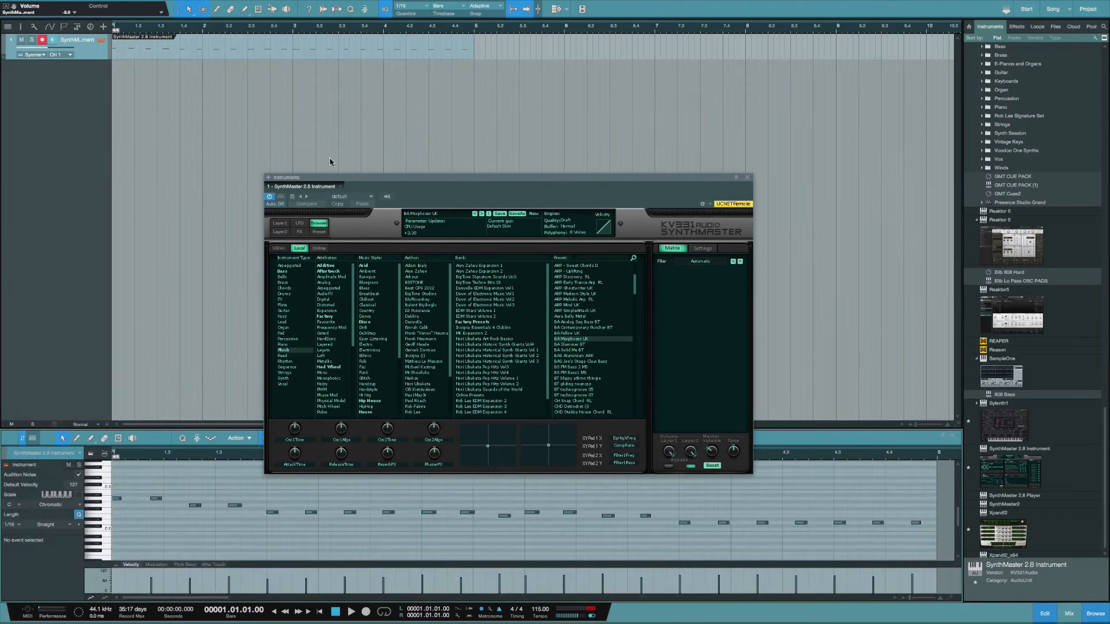
click(425, 178)
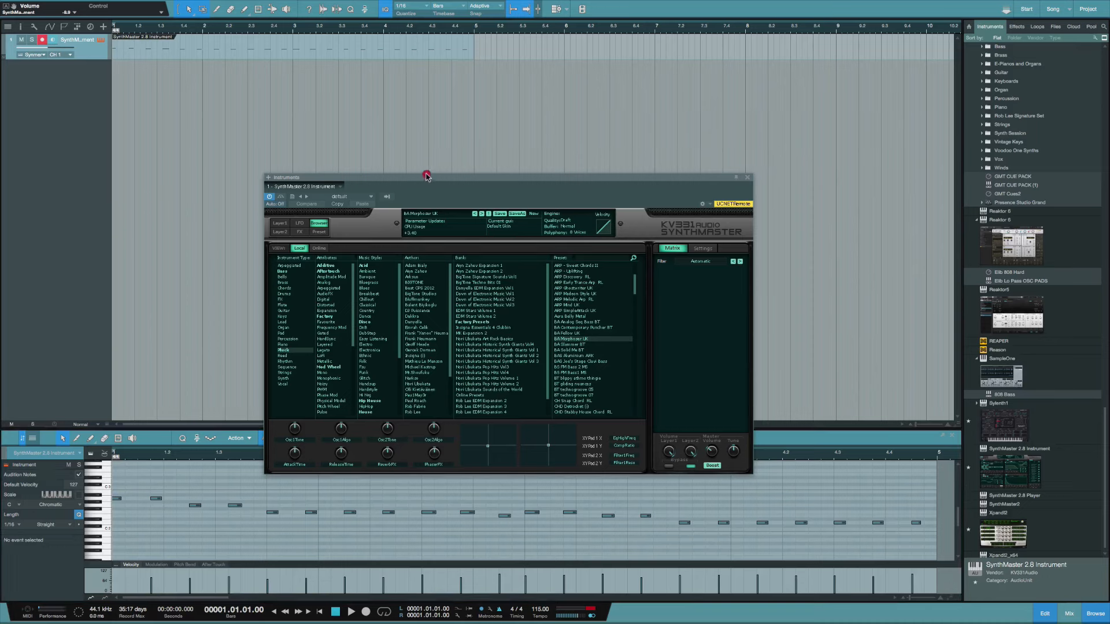
drag(424, 178, 430, 51)
key(space)
mouse_move(309, 617)
key(w)
Step: Copy all notes of the melody three semitones higher as a second voice and play the result
click(199, 492)
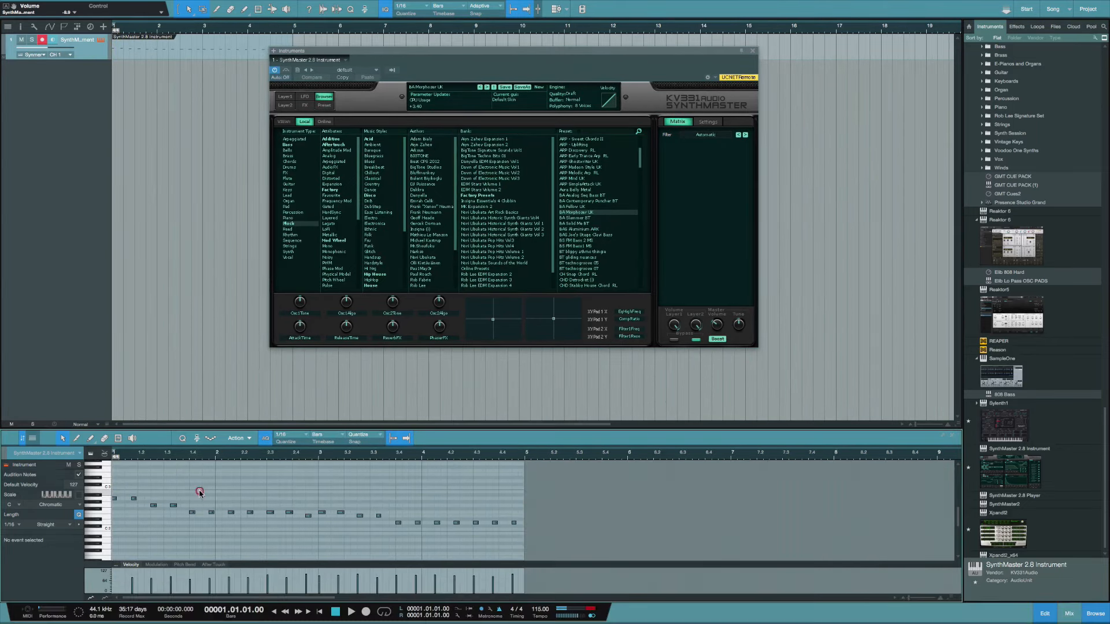
key(ctrl+a)
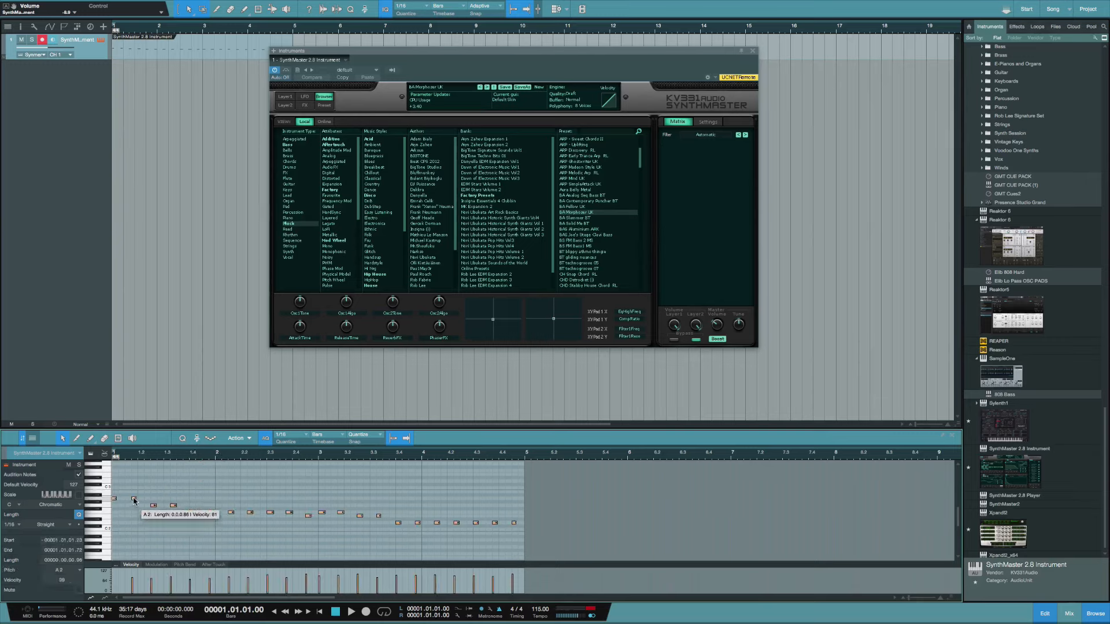
drag(134, 501, 135, 490)
key(space)
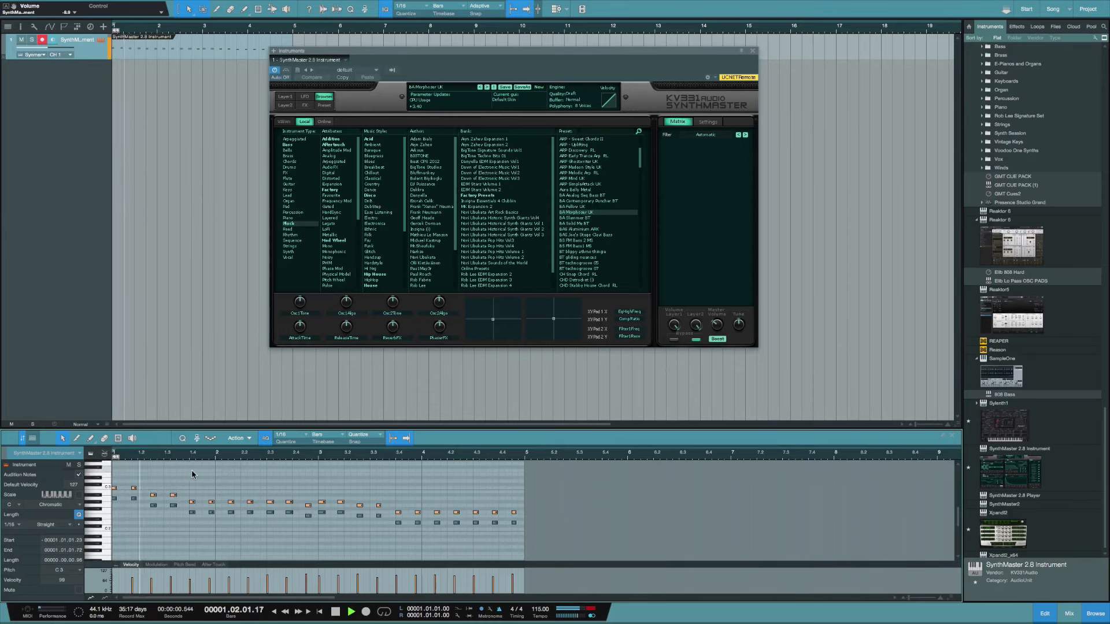
key(space)
Step: Raise the four upper-voice notes of the second and third note pairs by one semitone and play back
click(161, 474)
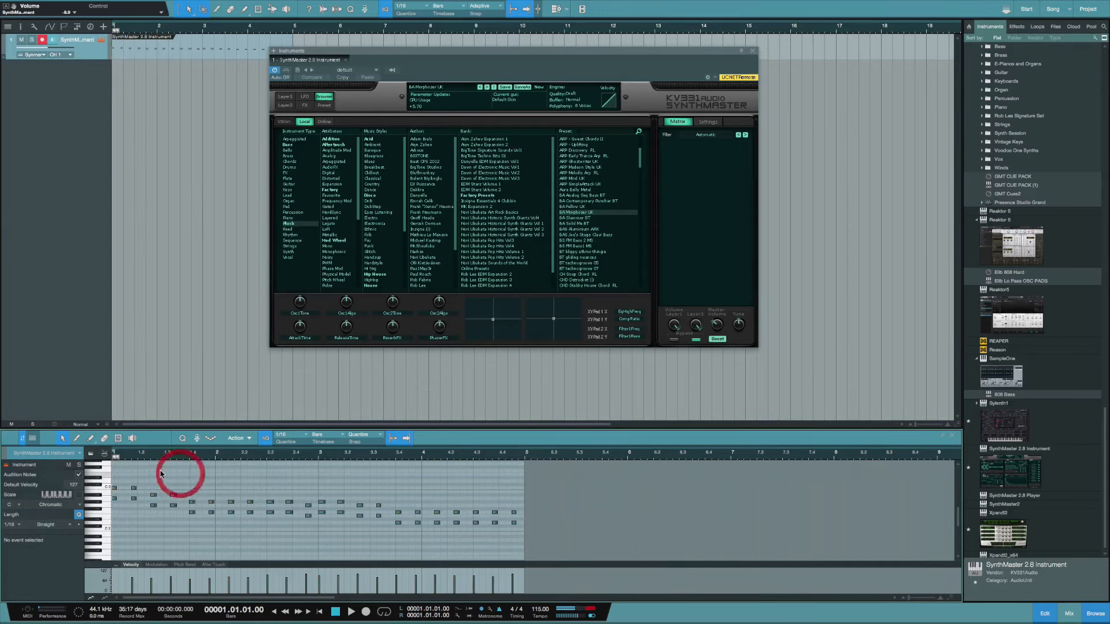
drag(149, 487, 214, 504)
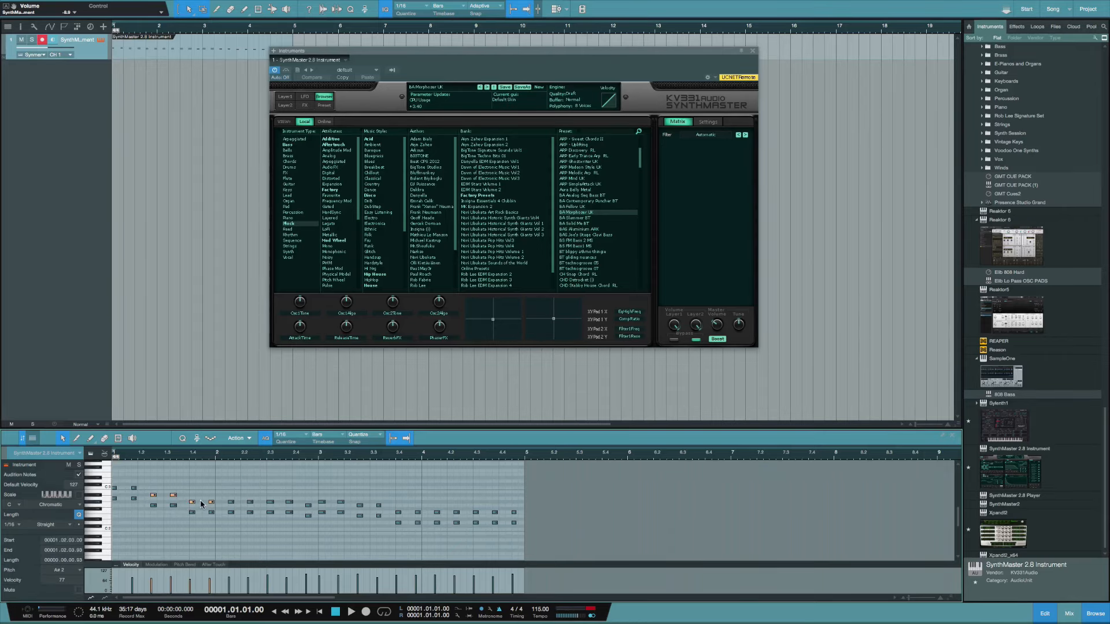
key(Up)
key(space)
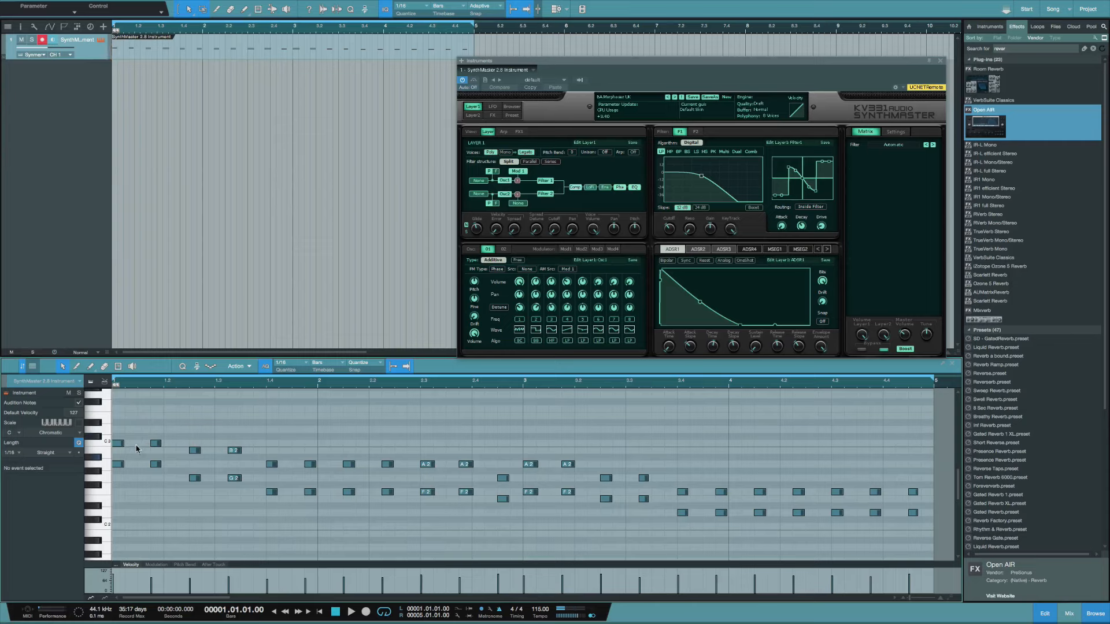
Step: Audition the first two upper-voice notes at C3 in the note editor
click(118, 443)
click(156, 444)
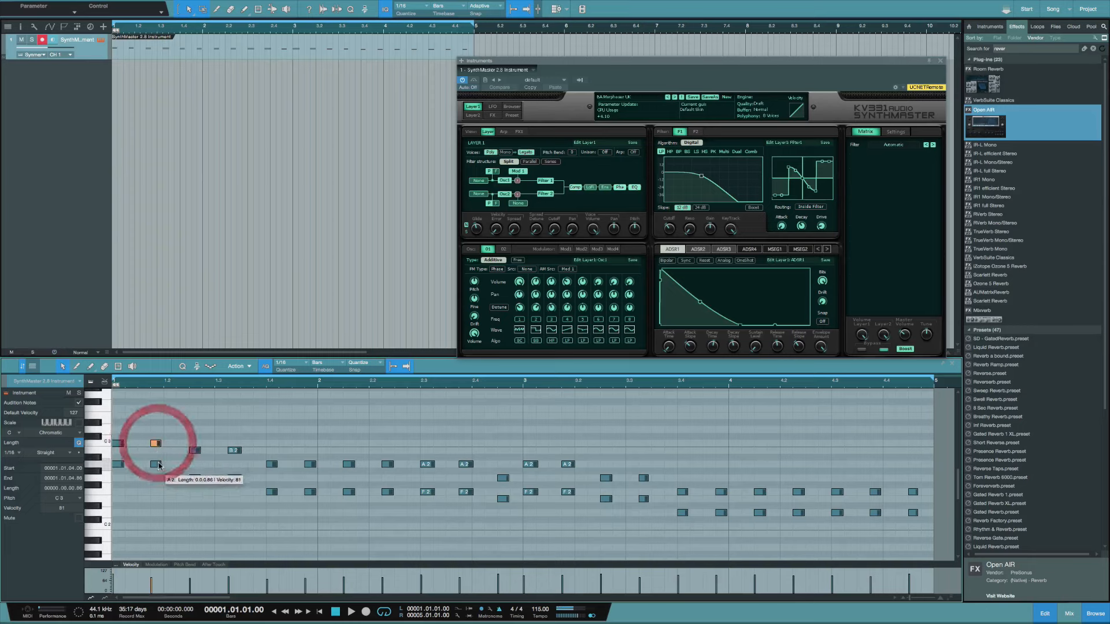
click(153, 422)
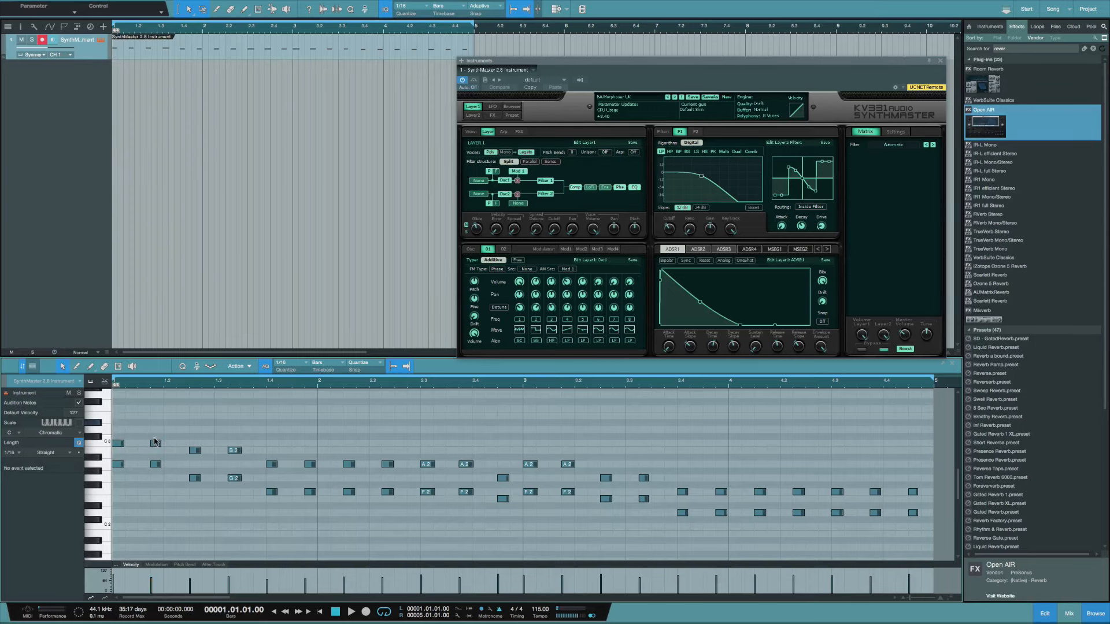
Step: Enable the note editor's scale option and set it to A Natural Minor
click(79, 424)
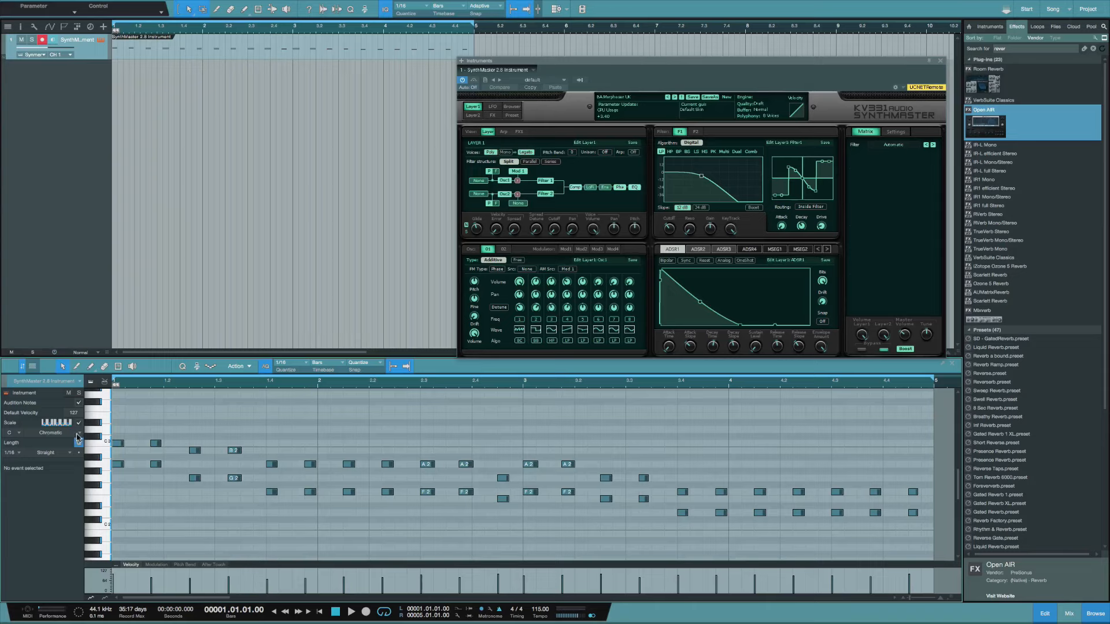
click(16, 434)
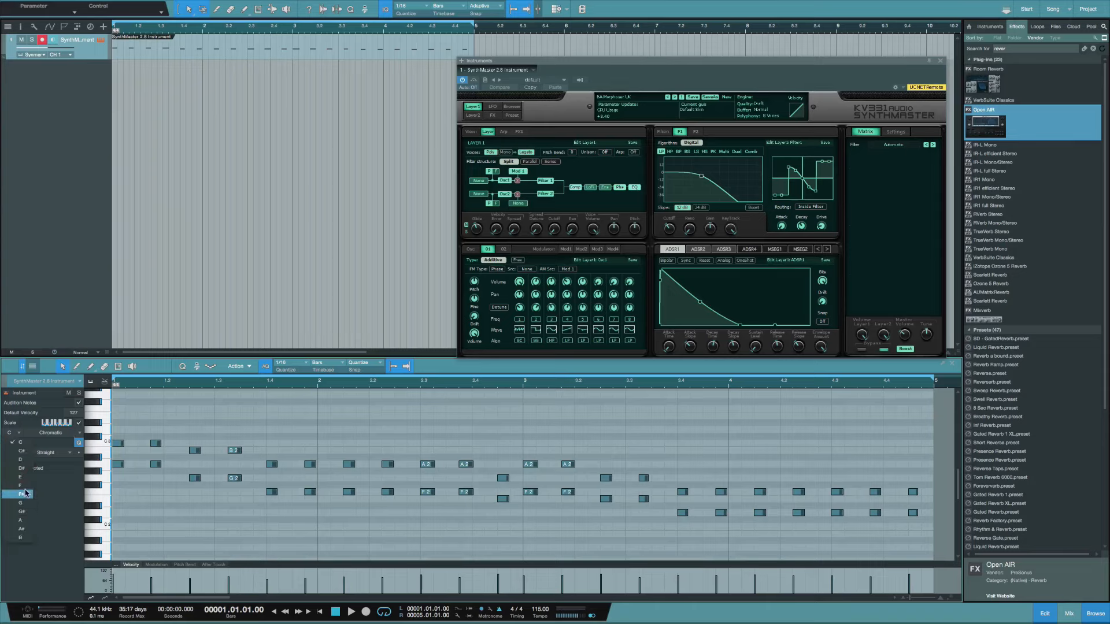
click(21, 521)
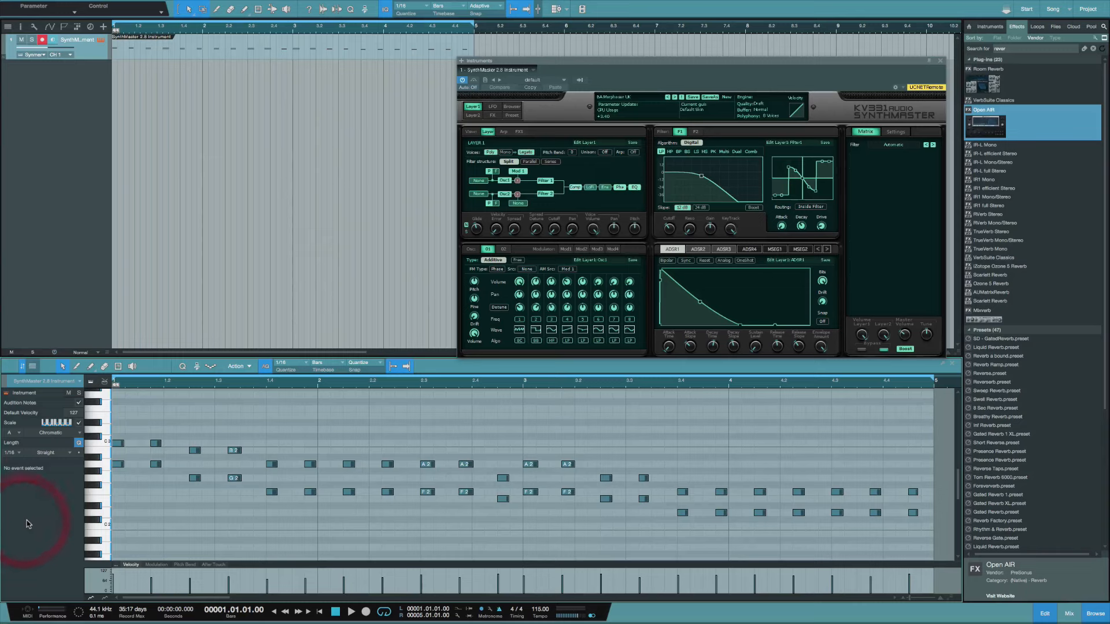
click(69, 434)
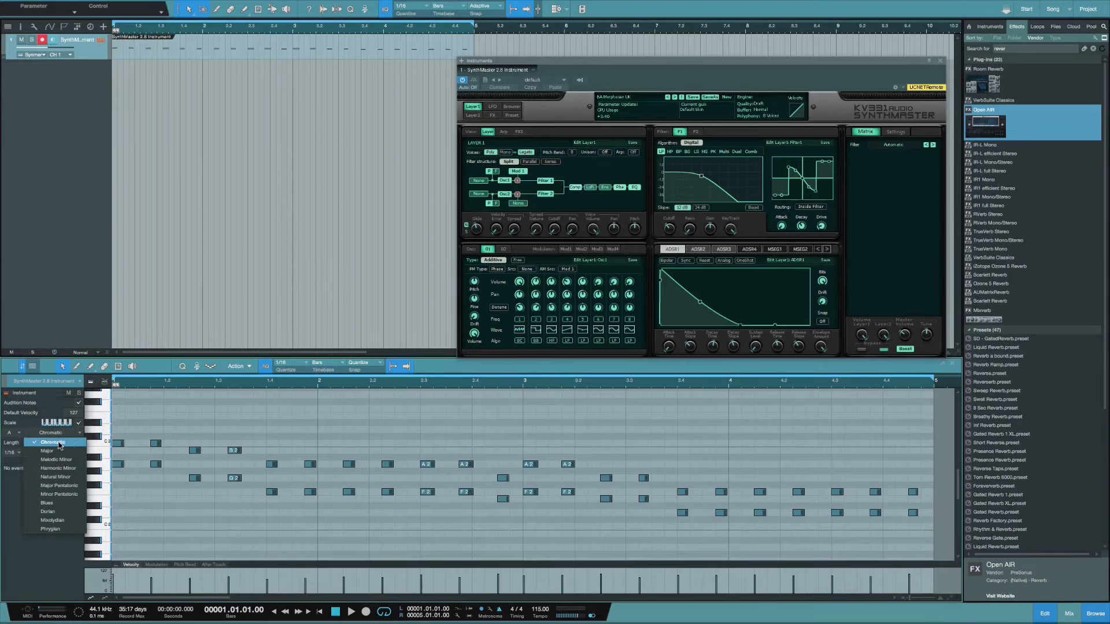
click(72, 478)
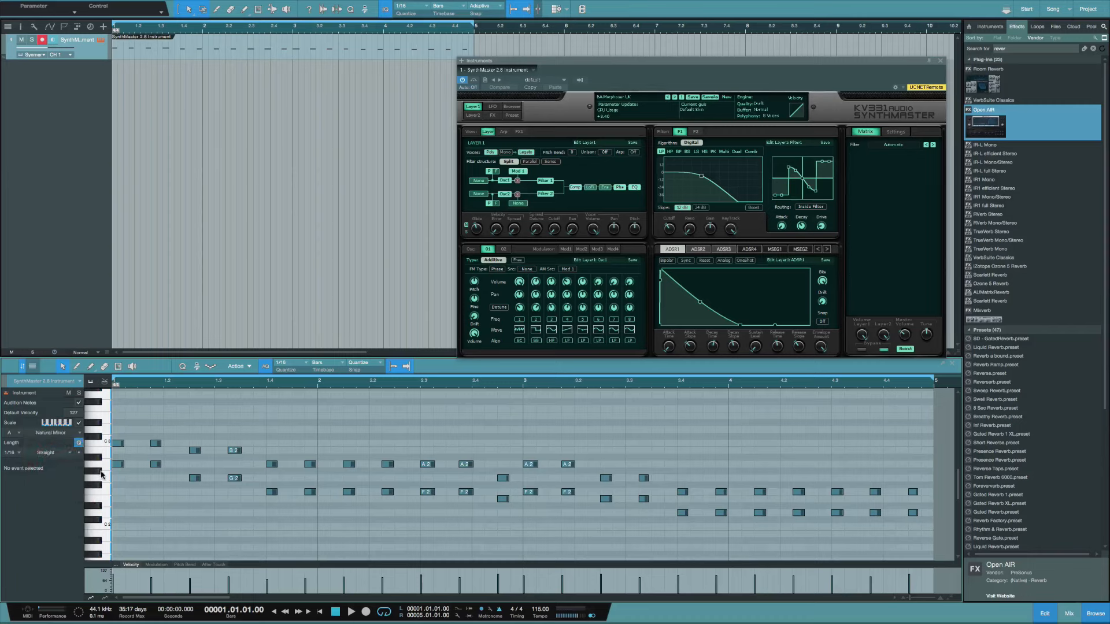
Step: Sound the piano keys across the note range to hear the A natural minor scale
drag(102, 478, 106, 395)
scroll(105, 525, down, 3)
scroll(106, 527, up, 2)
scroll(106, 526, up, 3)
scroll(105, 526, down, 3)
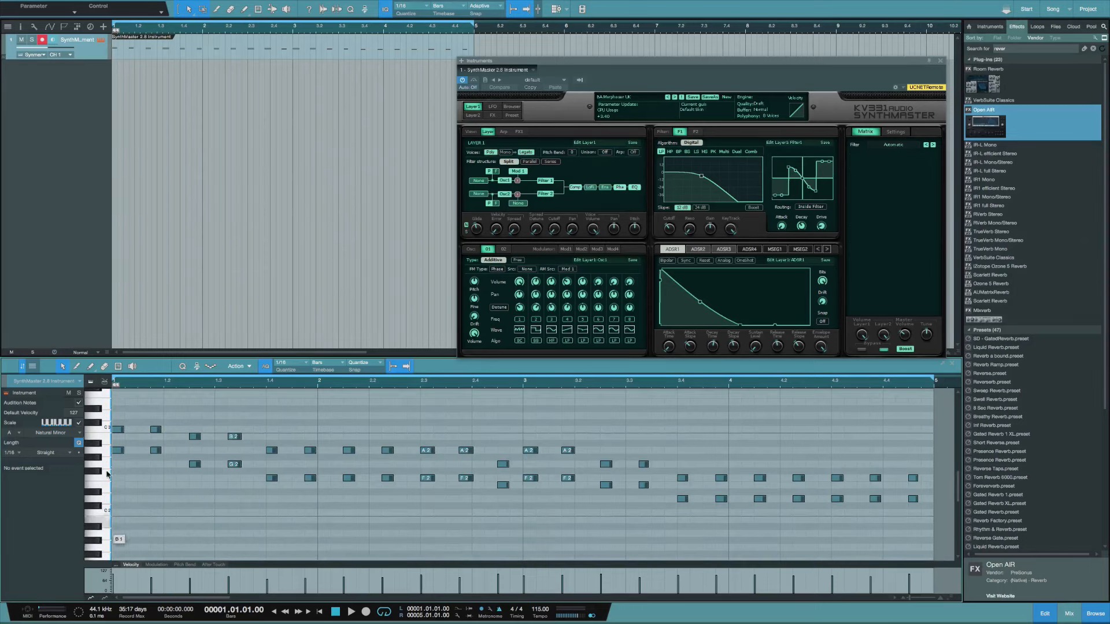
click(108, 439)
Step: Audition the upper and lower notes of the opening chords to compare their intervals against the scale
click(118, 430)
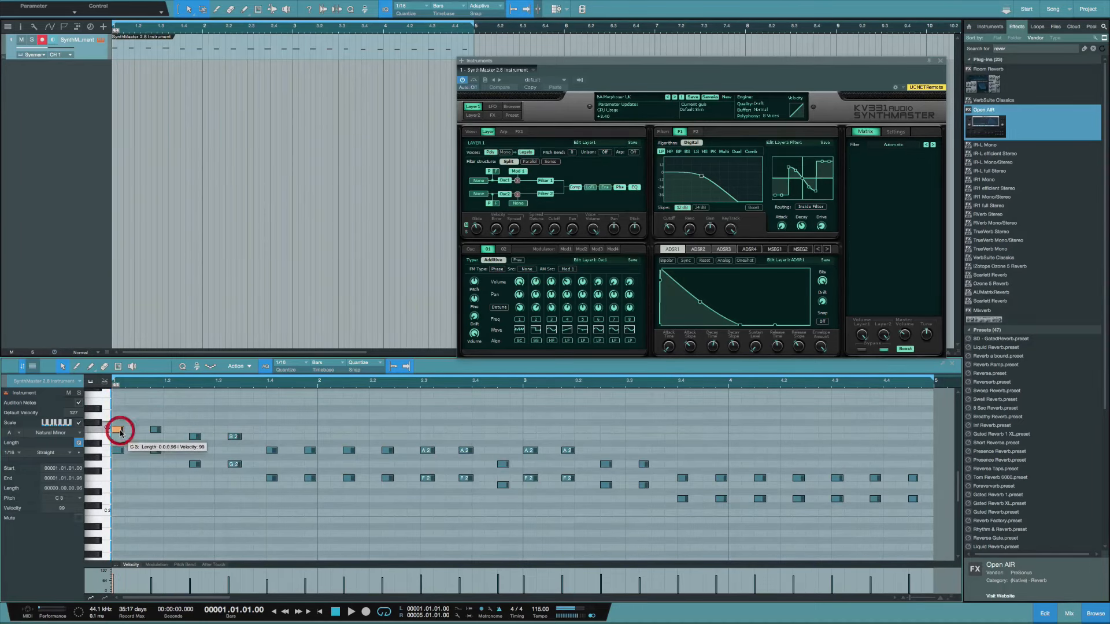
click(155, 430)
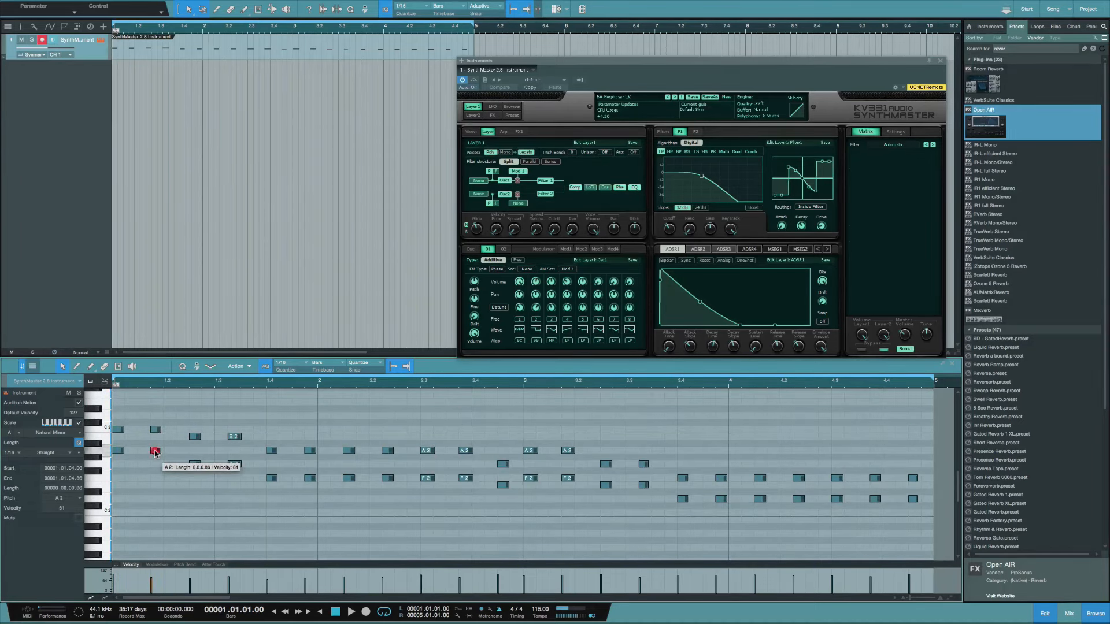
click(155, 450)
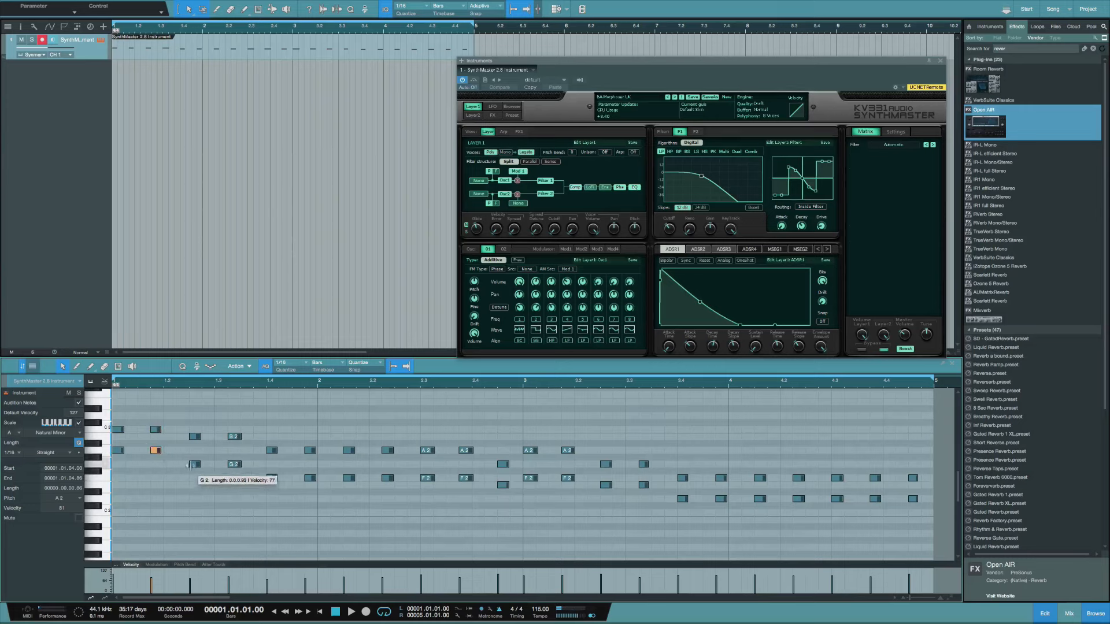
click(195, 465)
click(195, 437)
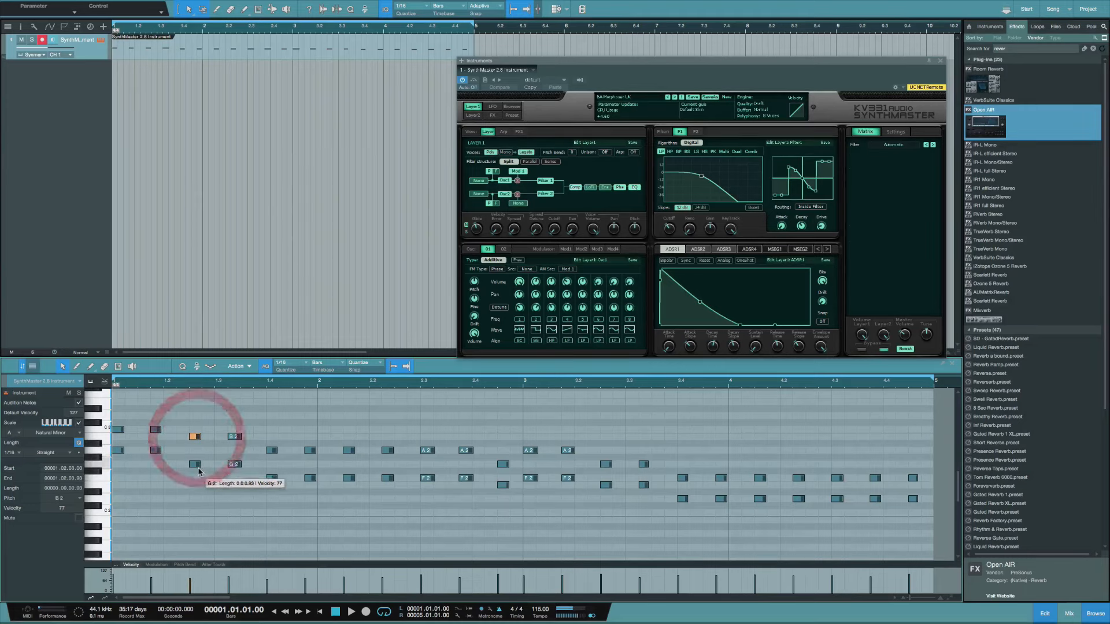
click(107, 465)
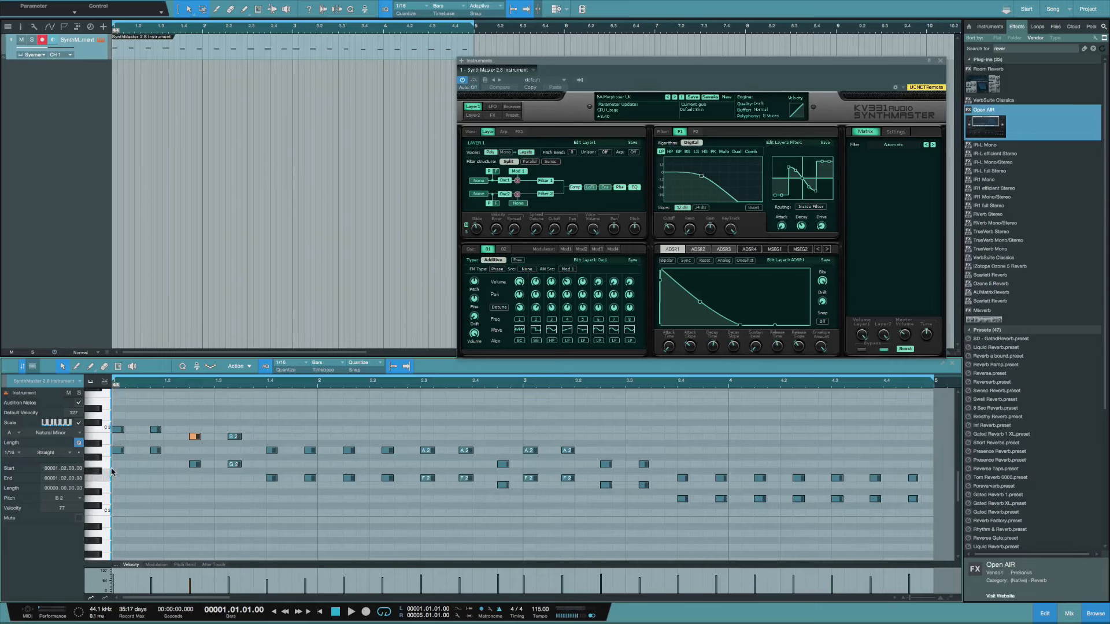
click(271, 450)
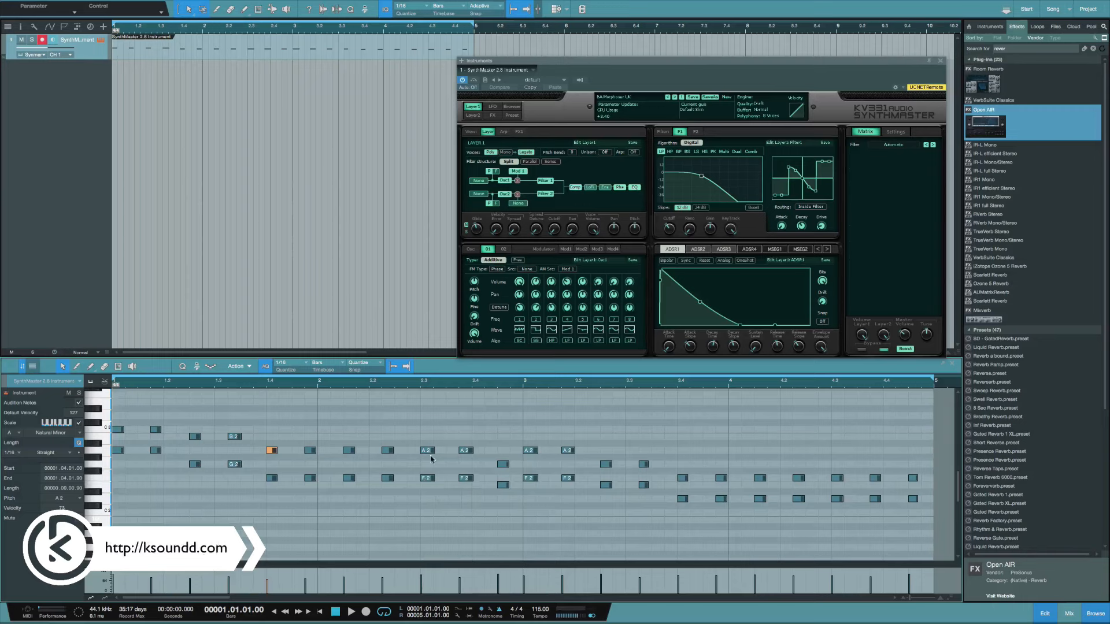
Step: Duplicate the first two C3 notes up to E3 to start a third harmony voice
click(355, 432)
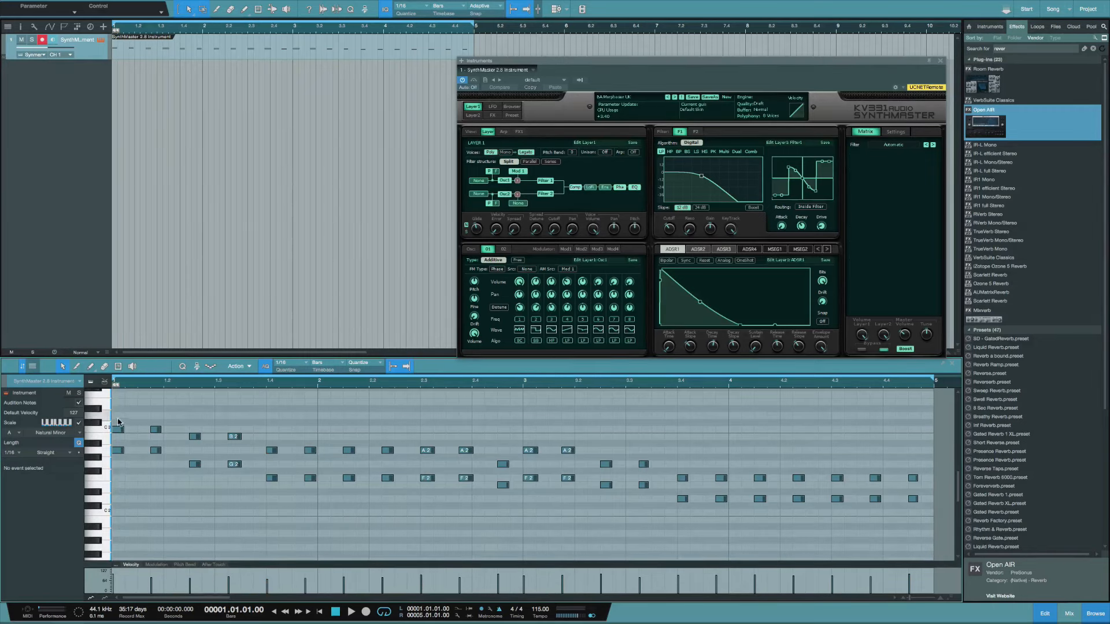
drag(115, 421, 174, 434)
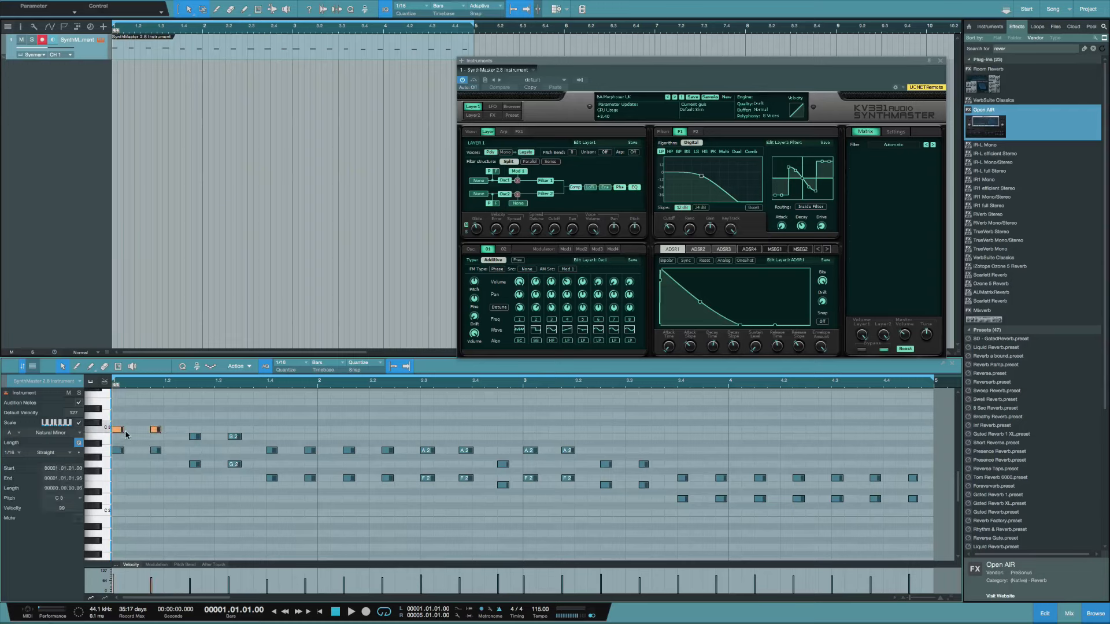
mouse_move(117, 432)
mouse_down()
mouse_move(119, 403)
mouse_move(121, 413)
mouse_up()
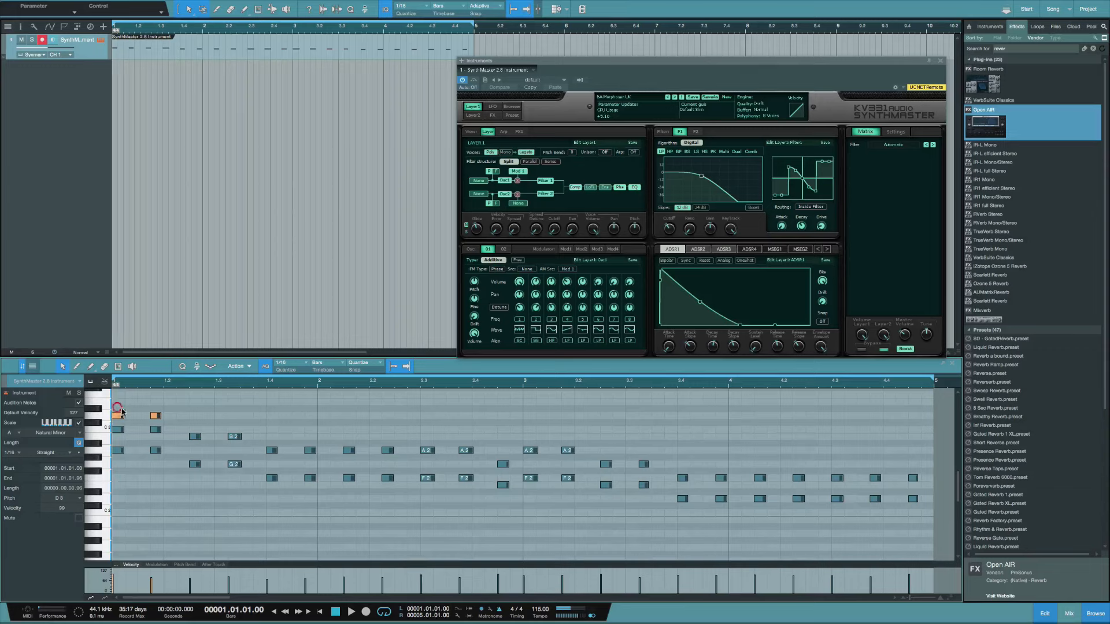
click(99, 411)
drag(118, 415, 119, 402)
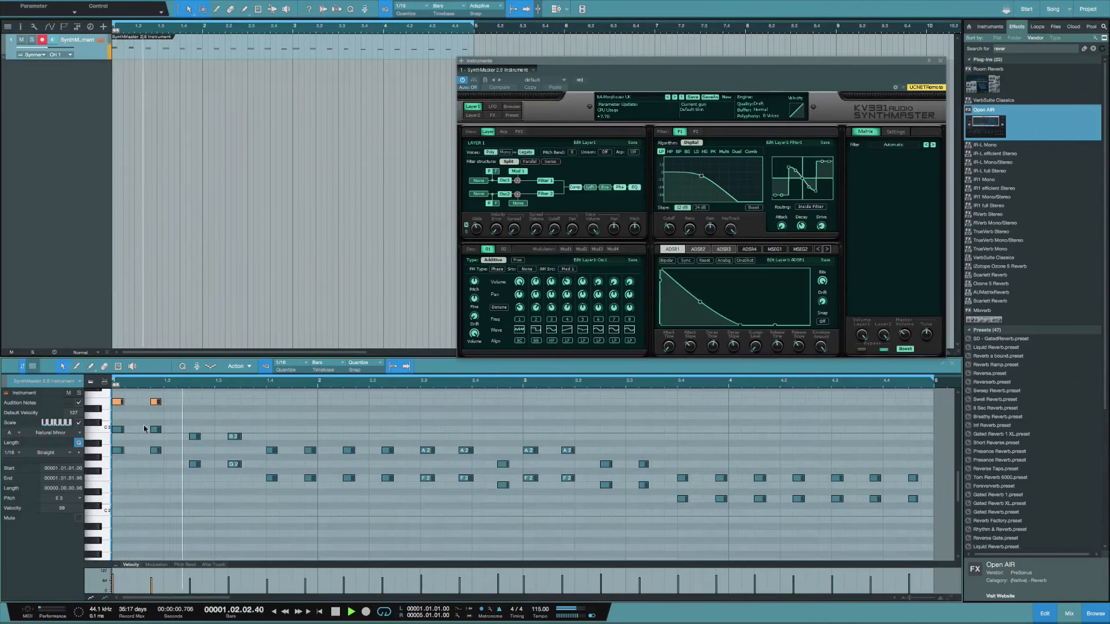
Step: Continue the third voice into bar 3 with a D3 pair followed by C3 notes, and play it back
click(527, 402)
drag(528, 401, 566, 438)
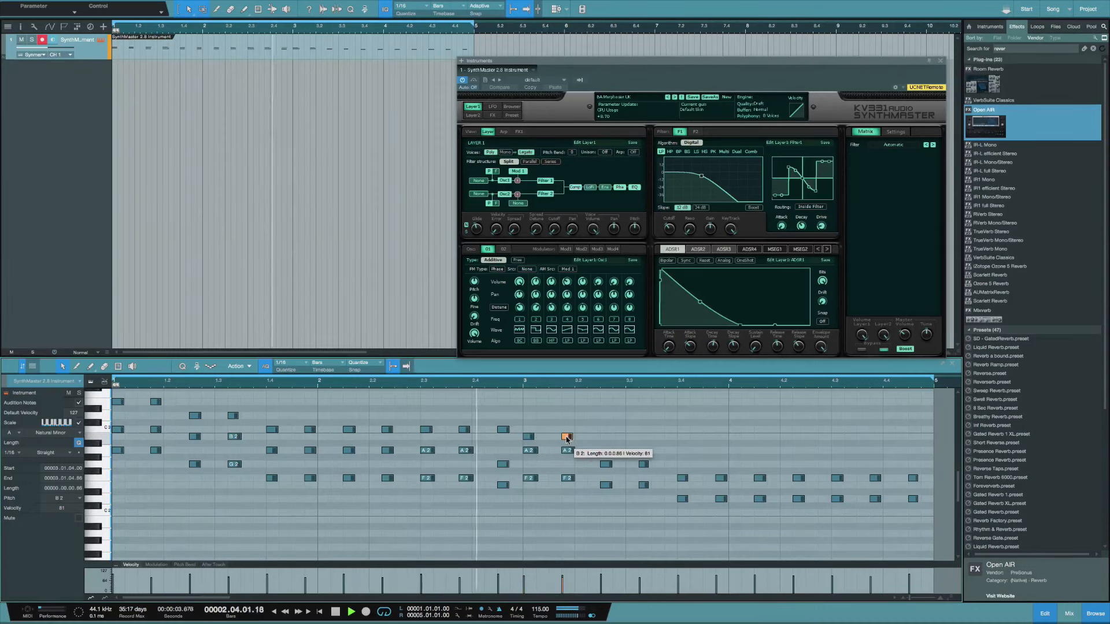
key(space)
shift+click(527, 437)
drag(527, 437, 605, 430)
key(space)
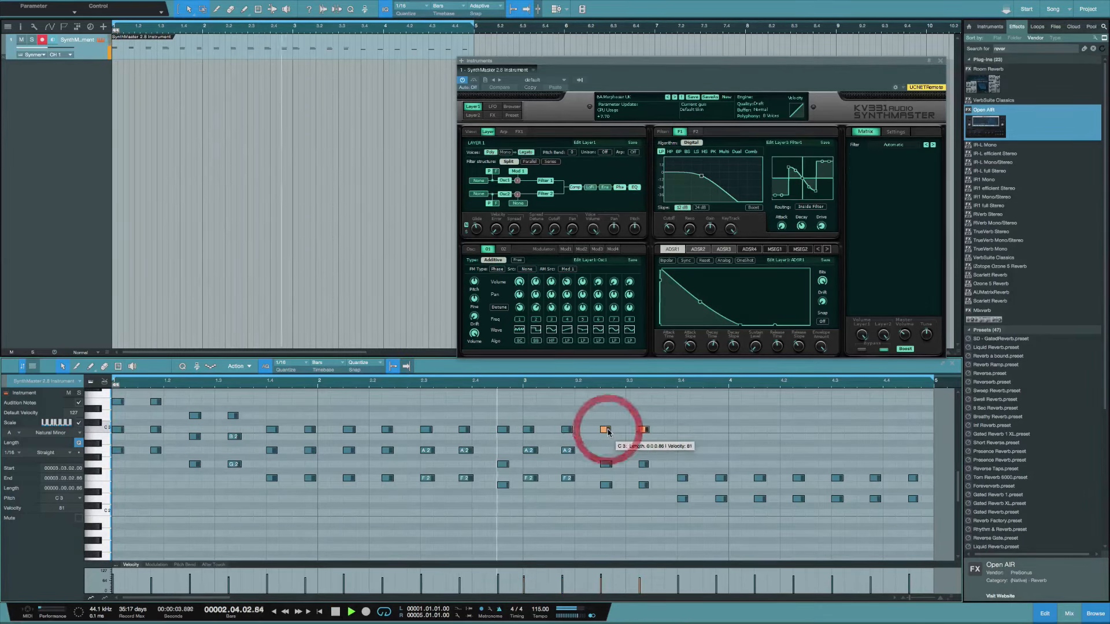
scroll(606, 433, right, 1)
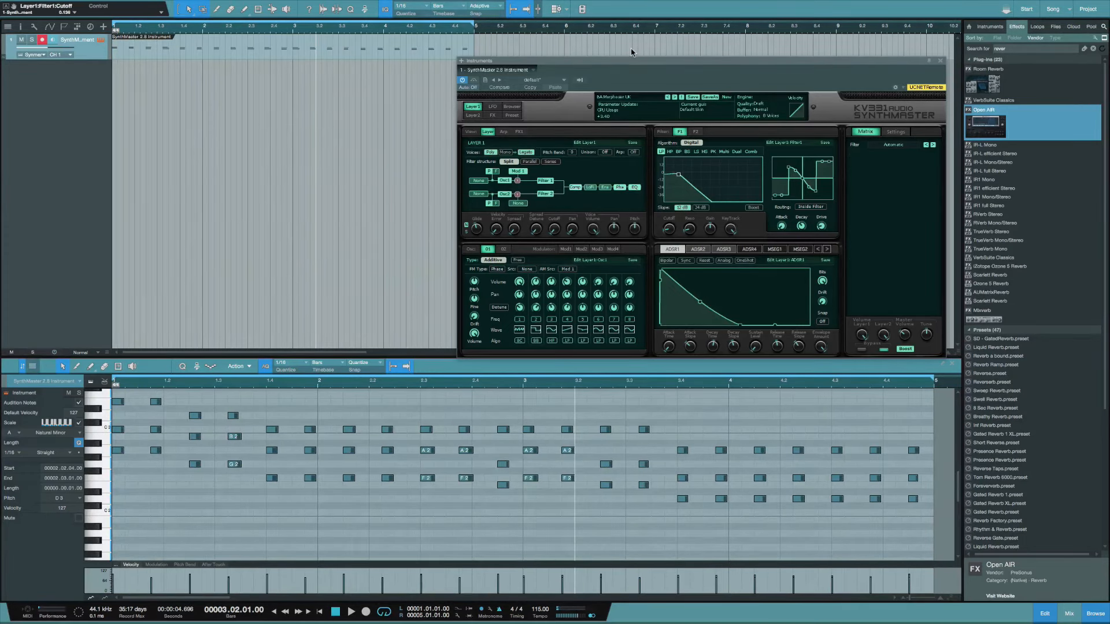
Step: Show the mixer and open the Pro EQ insert of the SynthMaster channel, keeping its window clear of the synth
mouse_move(637, 62)
mouse_down()
mouse_move(608, 90)
mouse_move(633, 60)
mouse_up()
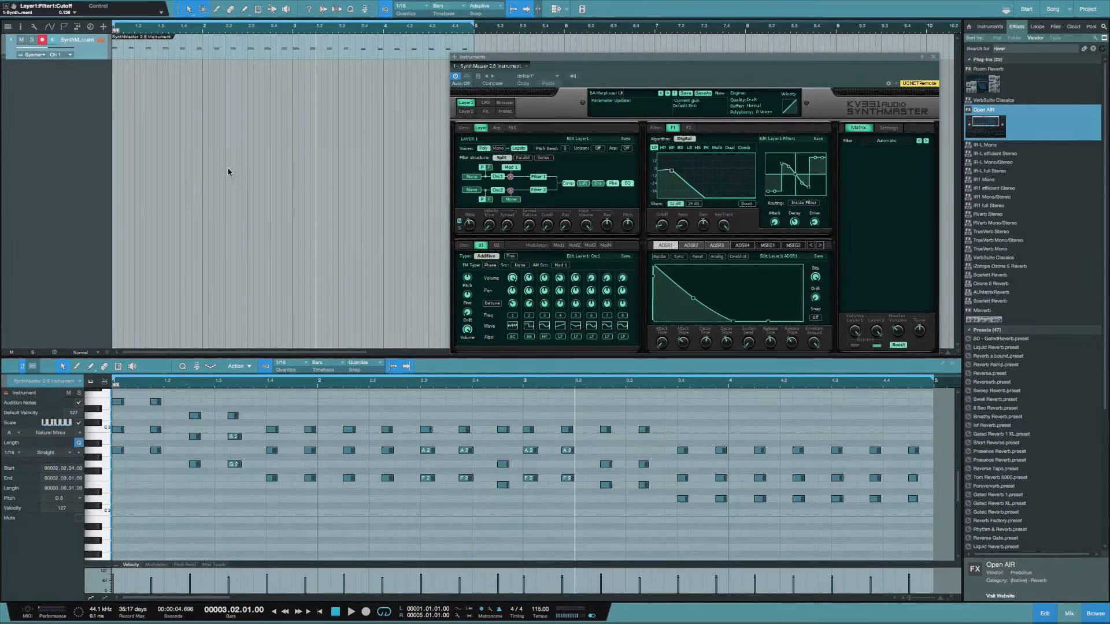
key(F3)
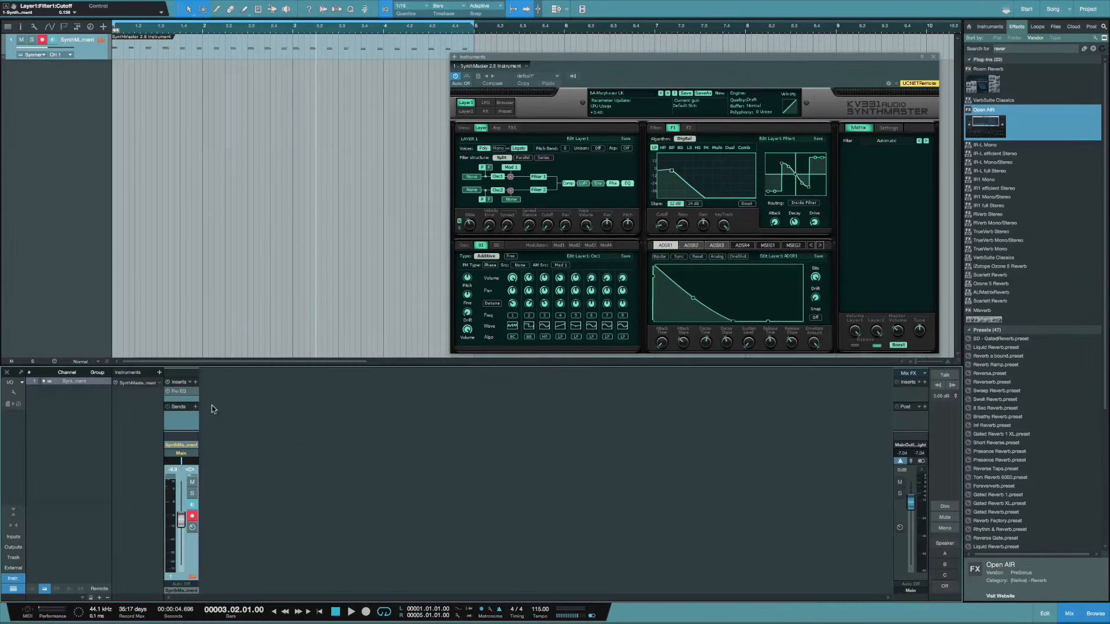
click(180, 392)
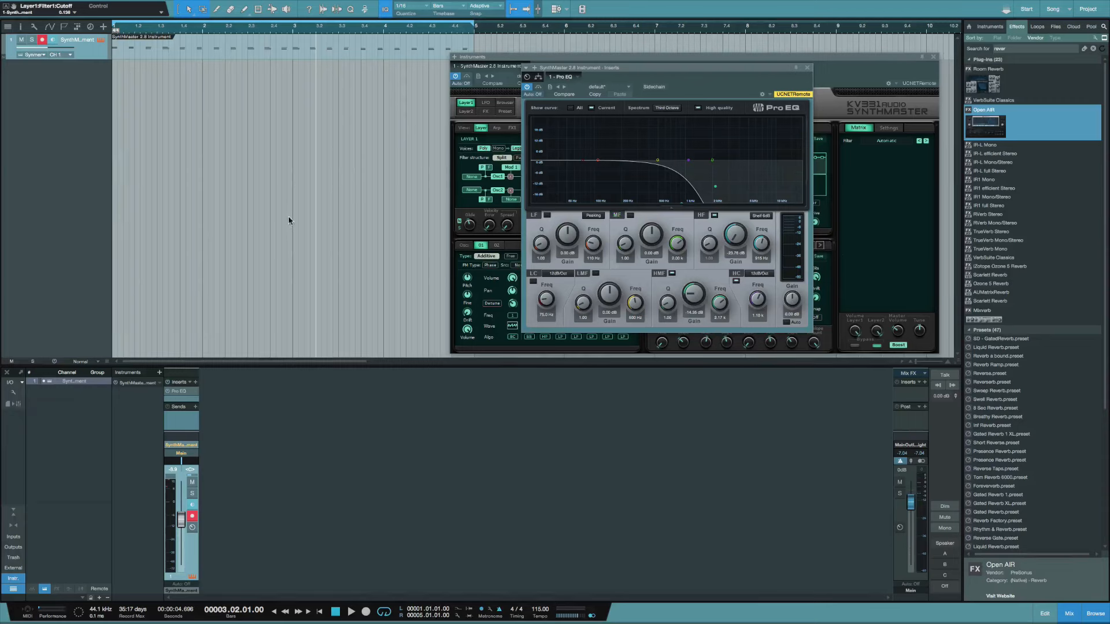
drag(625, 70, 471, 119)
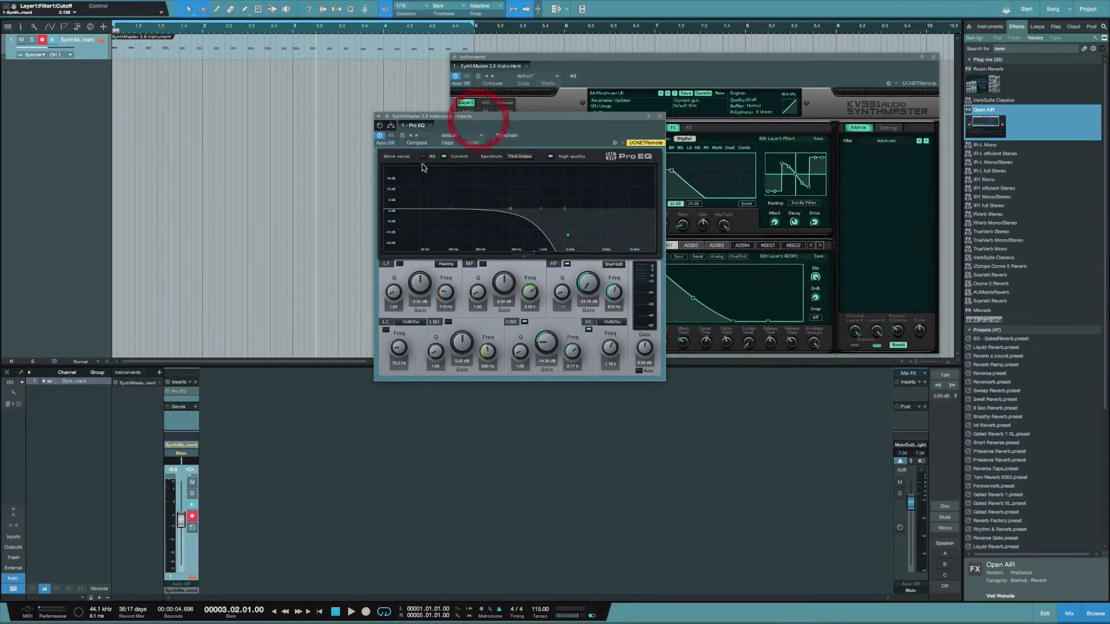
Step: Play the part with Pro EQ bypassed and with it enabled to compare the sound, and close the Pro EQ window
click(379, 136)
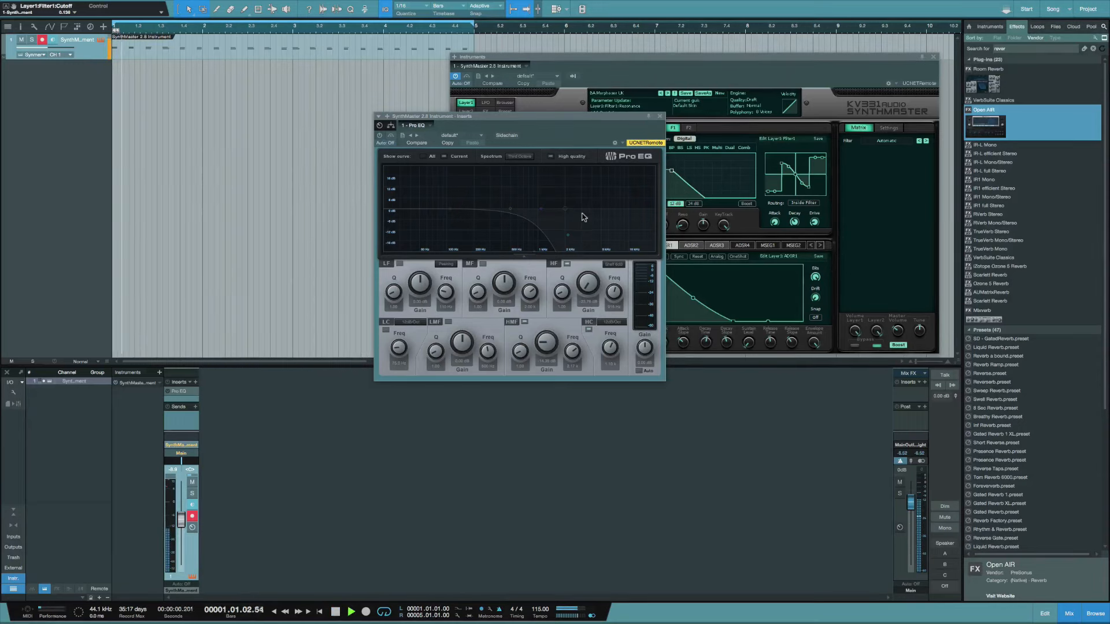
key(space)
click(380, 136)
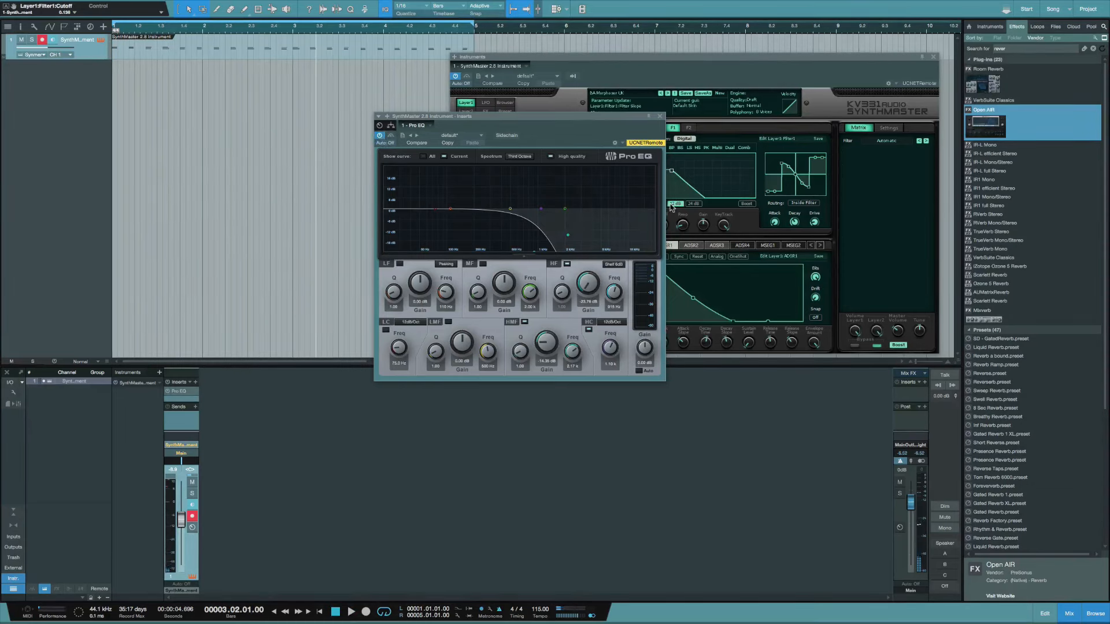
key(space)
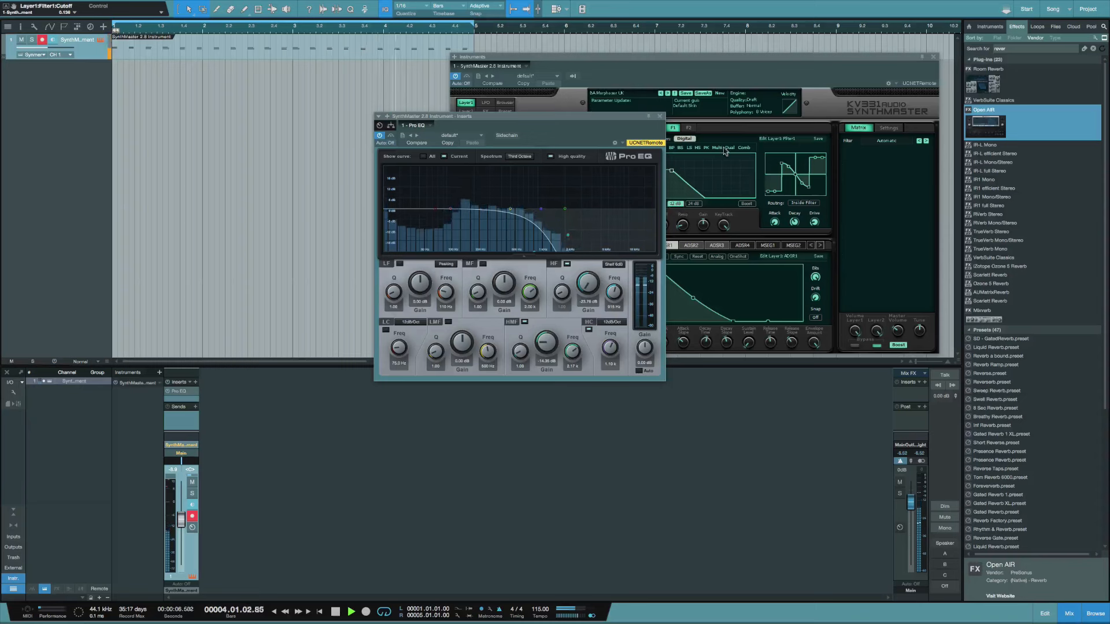
click(660, 116)
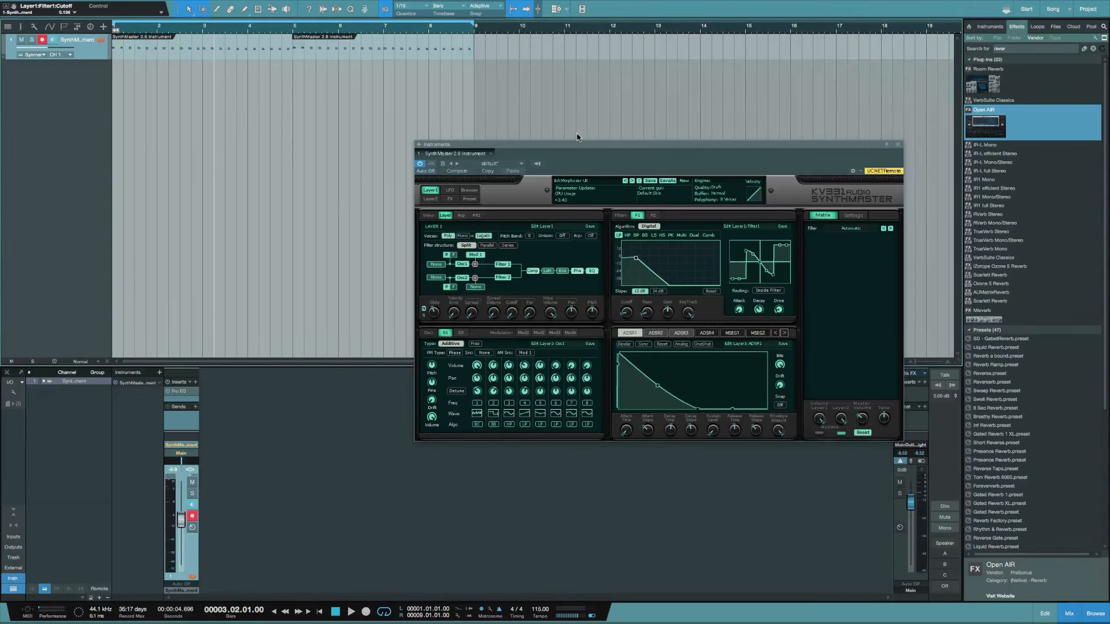
Step: Switch from the mixer back to the note editor and select the first SynthMaster part in the arrangement
key(F3)
key(F3)
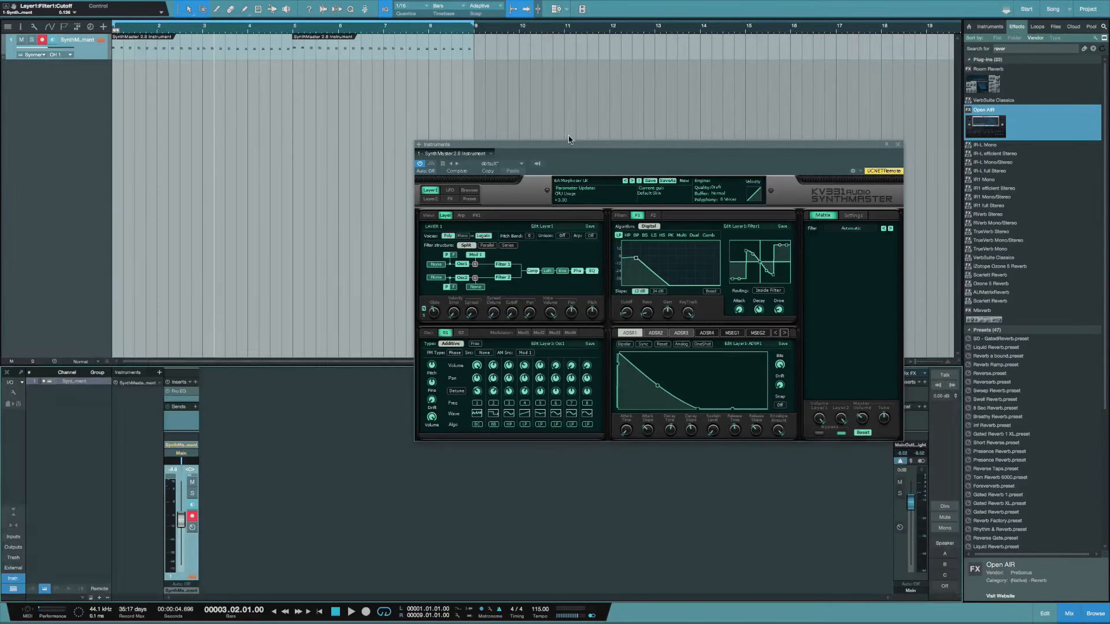
key(F2)
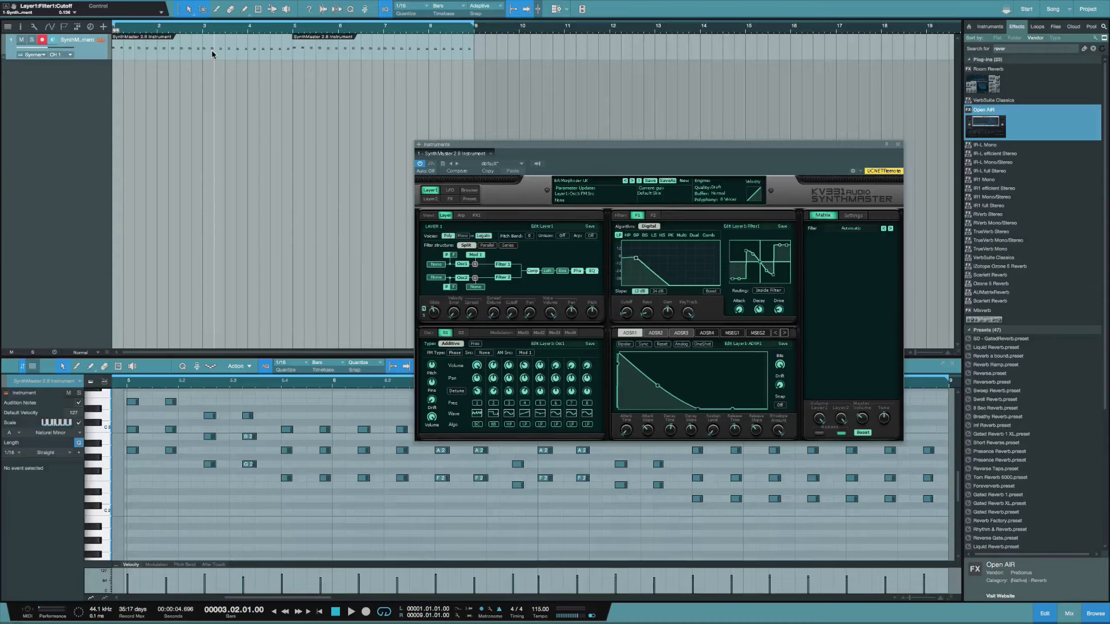
click(281, 76)
click(257, 52)
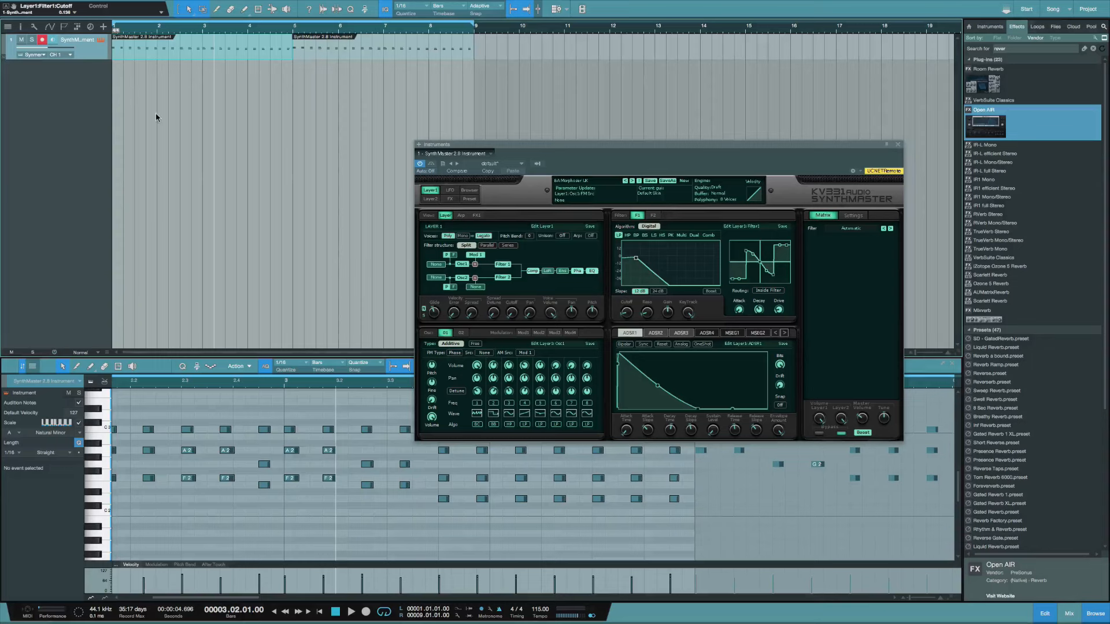
right_click(159, 56)
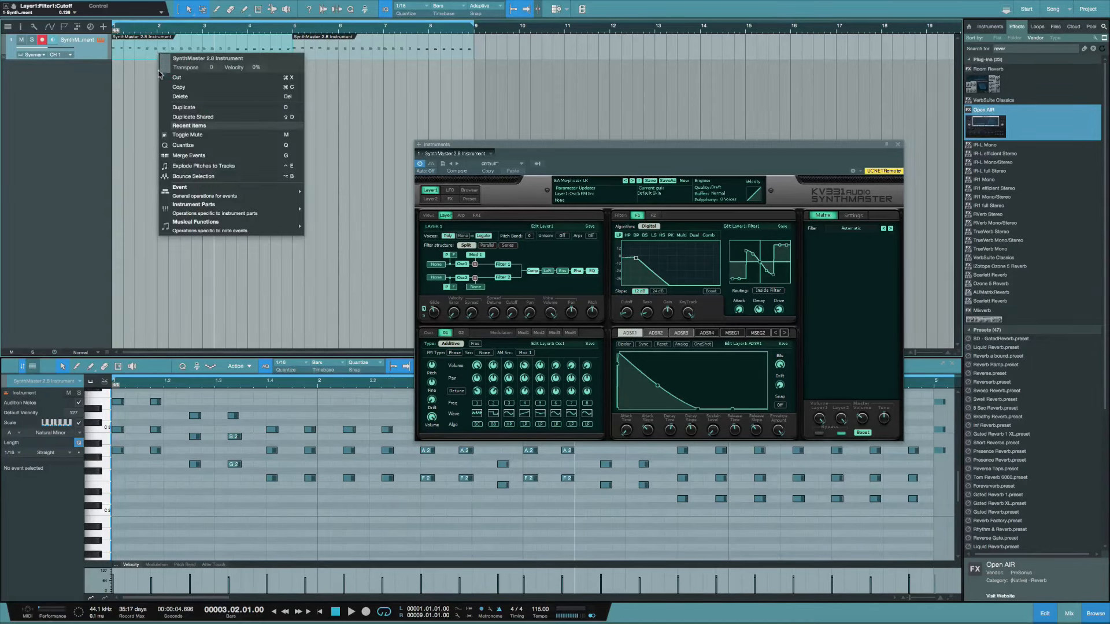
click(143, 119)
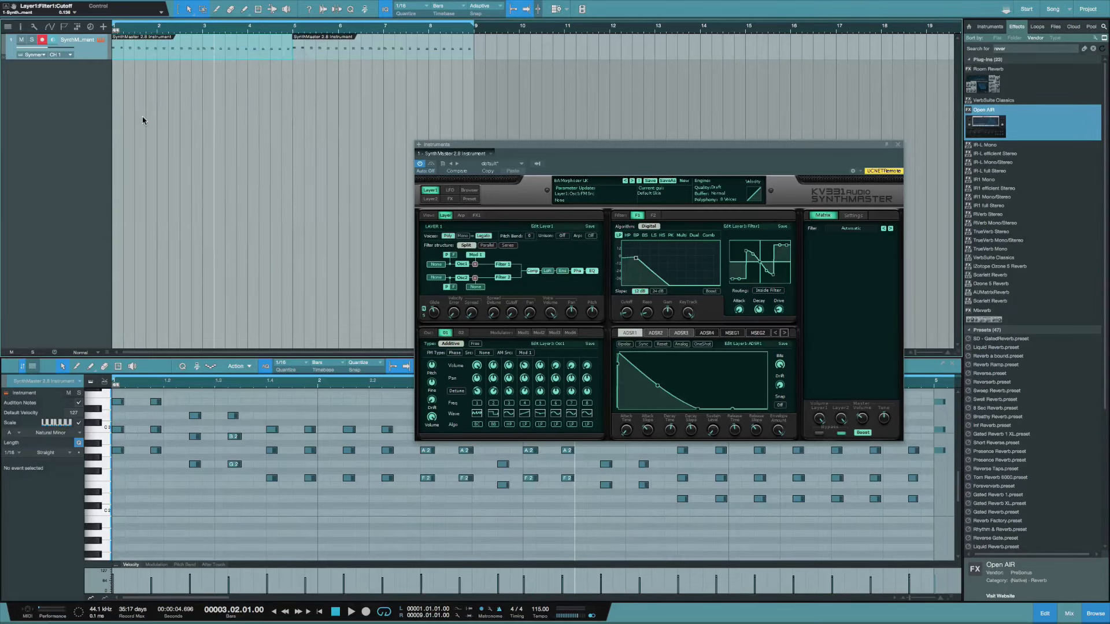
Step: Open the Performance Monitor and arrange it beside the SynthMaster window so both are visible
mouse_move(503, 146)
mouse_down()
mouse_move(543, 138)
mouse_move(503, 125)
mouse_up()
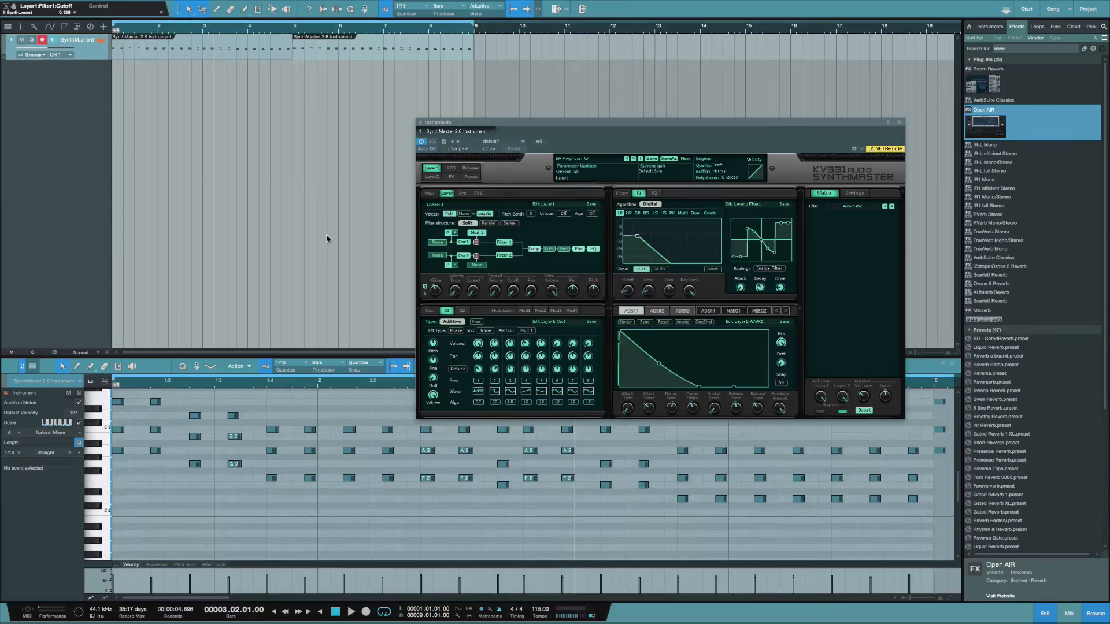
click(56, 612)
drag(554, 122, 709, 247)
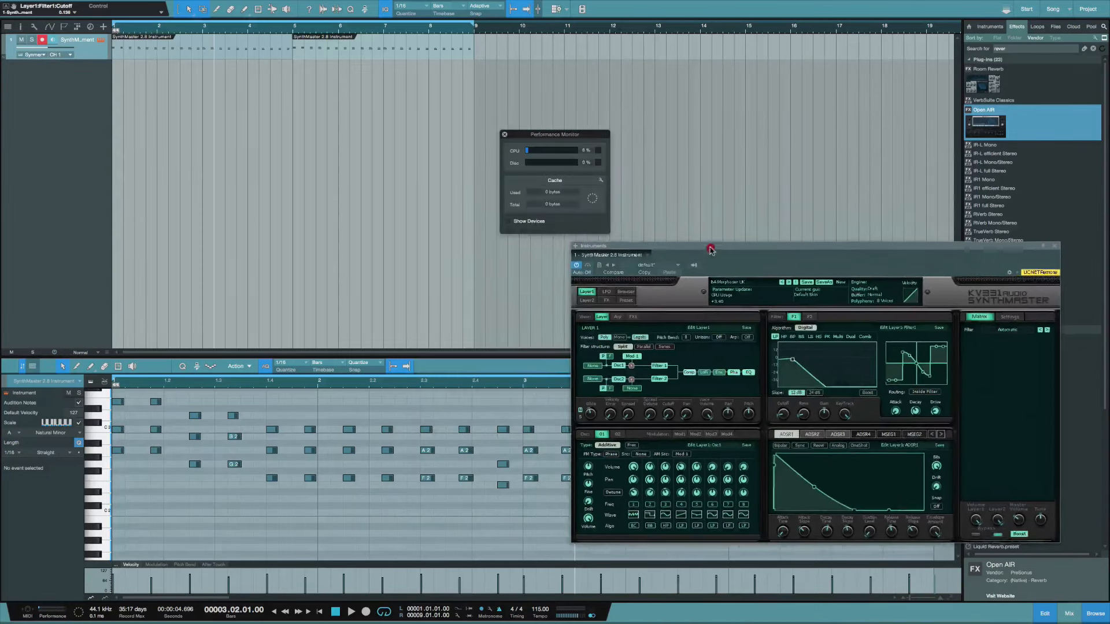
drag(599, 138, 409, 146)
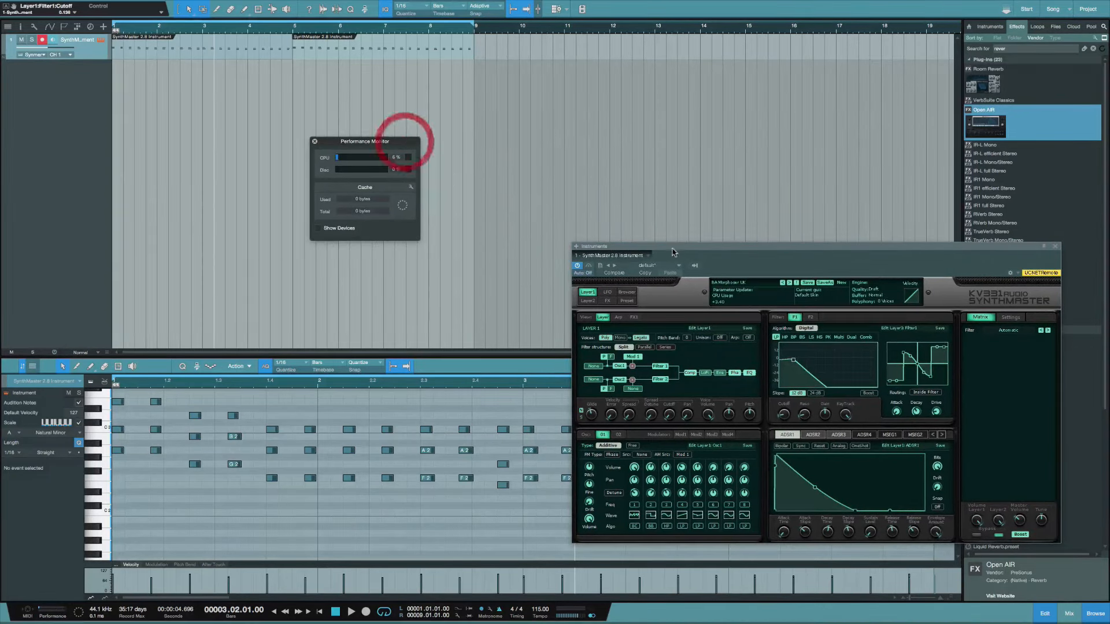
drag(677, 253, 611, 109)
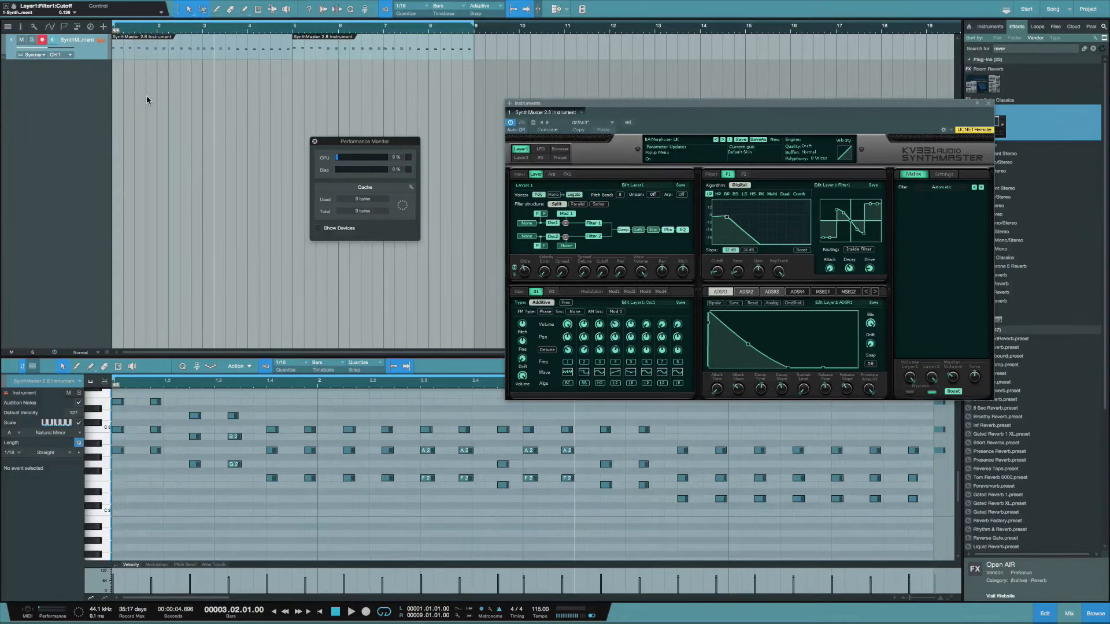
Step: Show the track inspector and add a Chorder note effect to the SynthMaster track
key(F4)
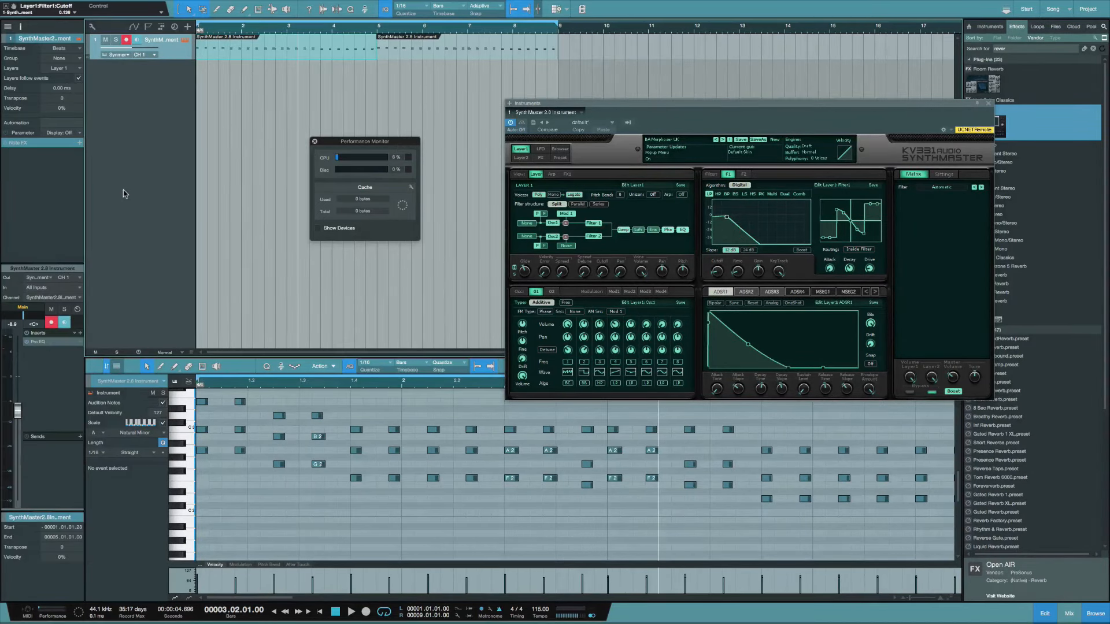
click(81, 142)
click(105, 161)
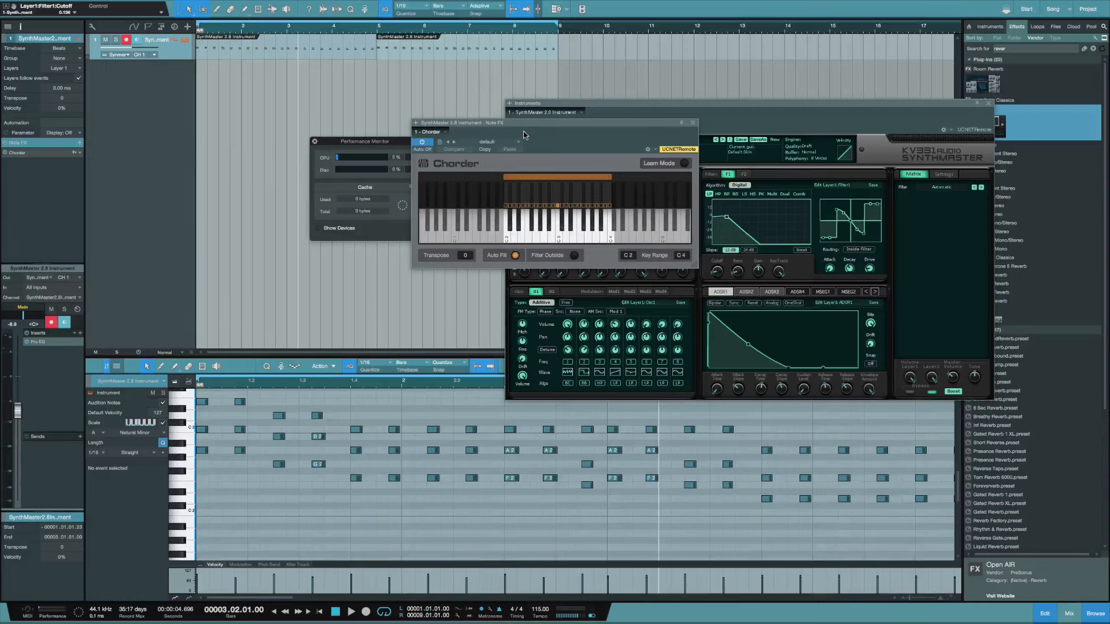
drag(533, 127, 556, 72)
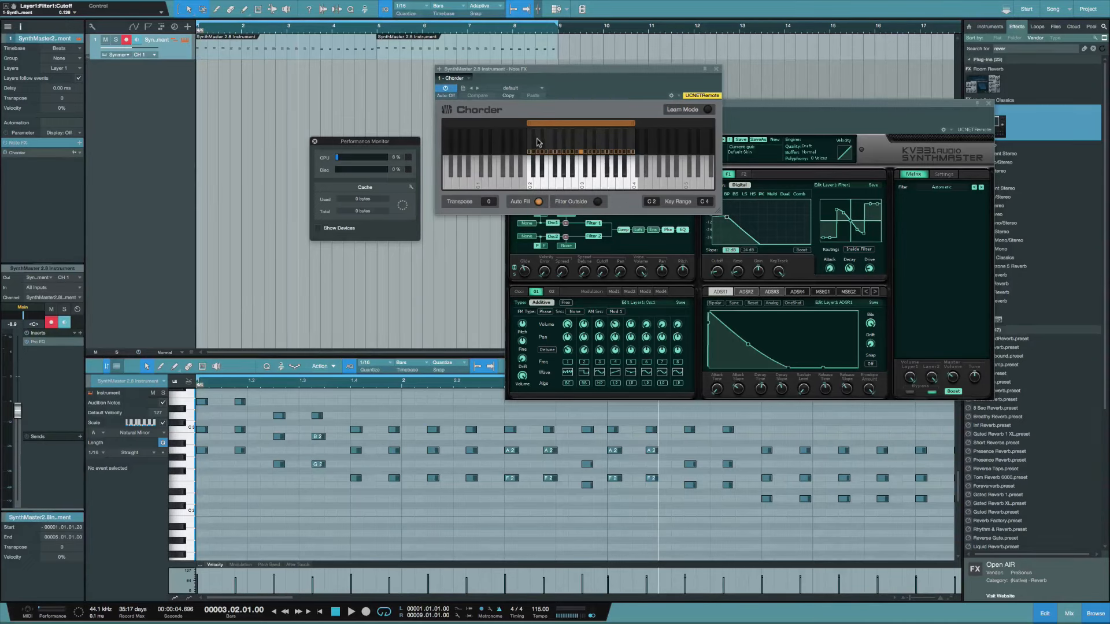
click(541, 91)
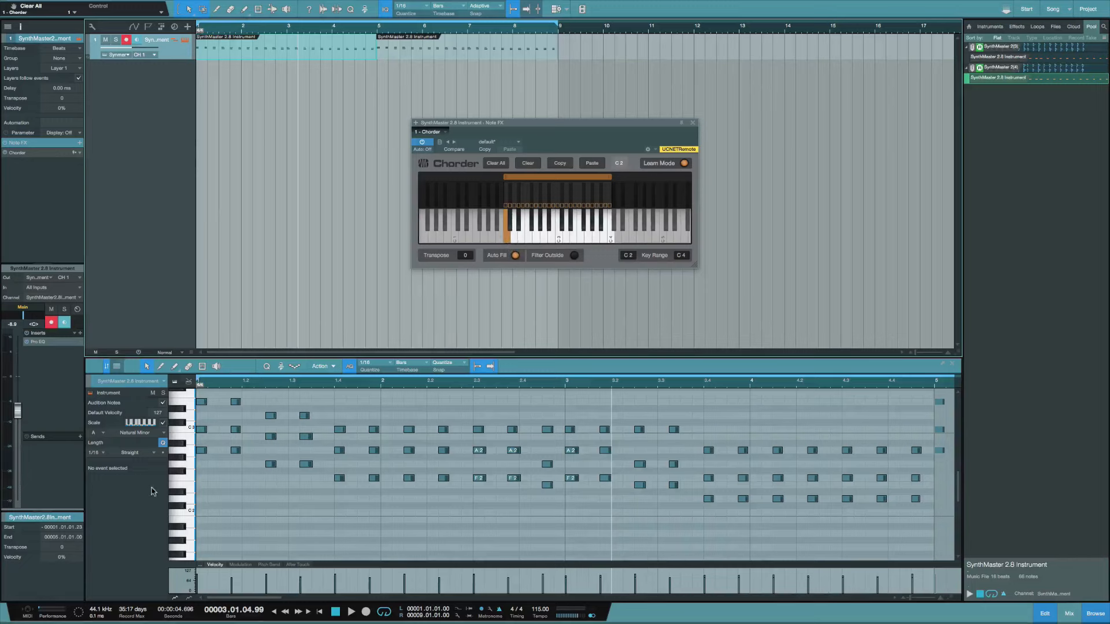
Step: Teach Chorder's C2 key the opening chord from the note editor: A2, C3 and E3
click(203, 450)
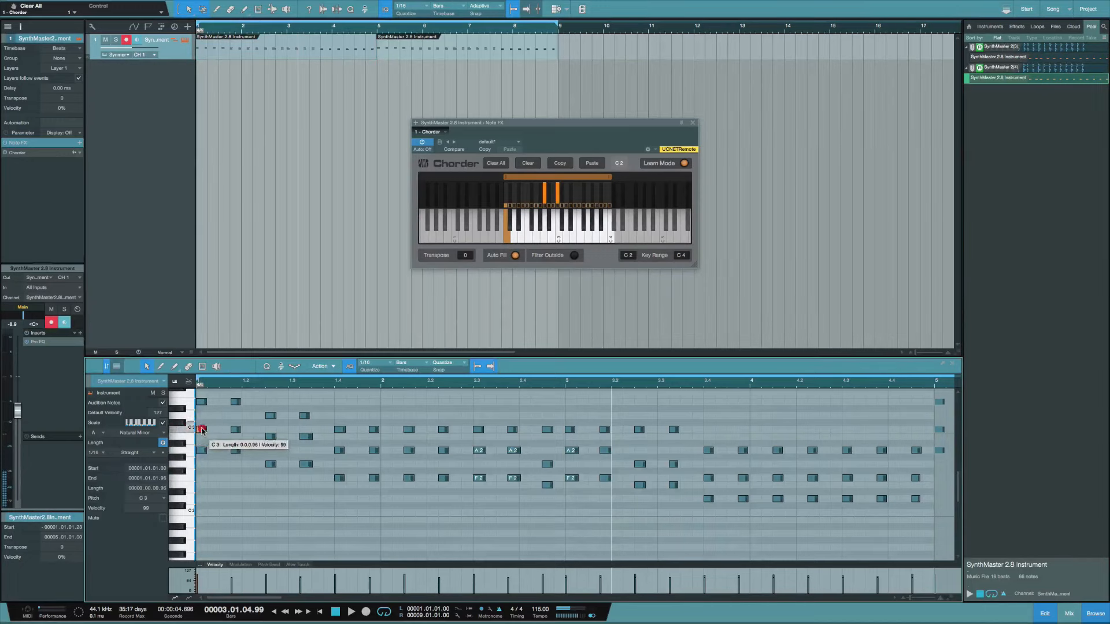
click(202, 429)
click(201, 402)
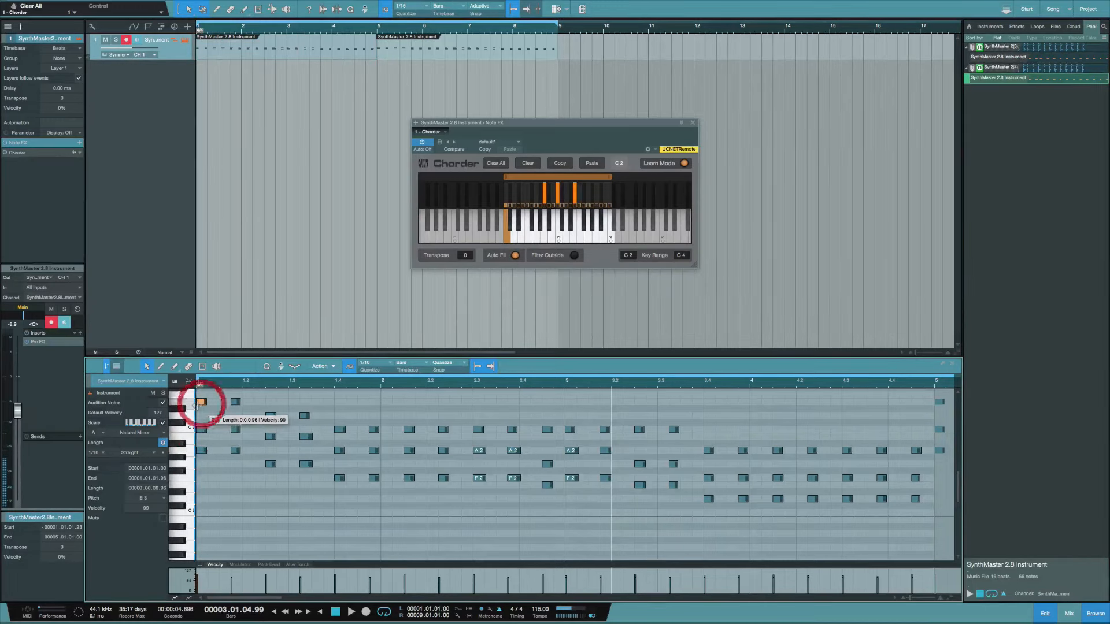
Step: Assign the second chord, G2, B2 and D3, to Chorder's D2 key
click(513, 234)
click(270, 464)
click(269, 436)
click(269, 415)
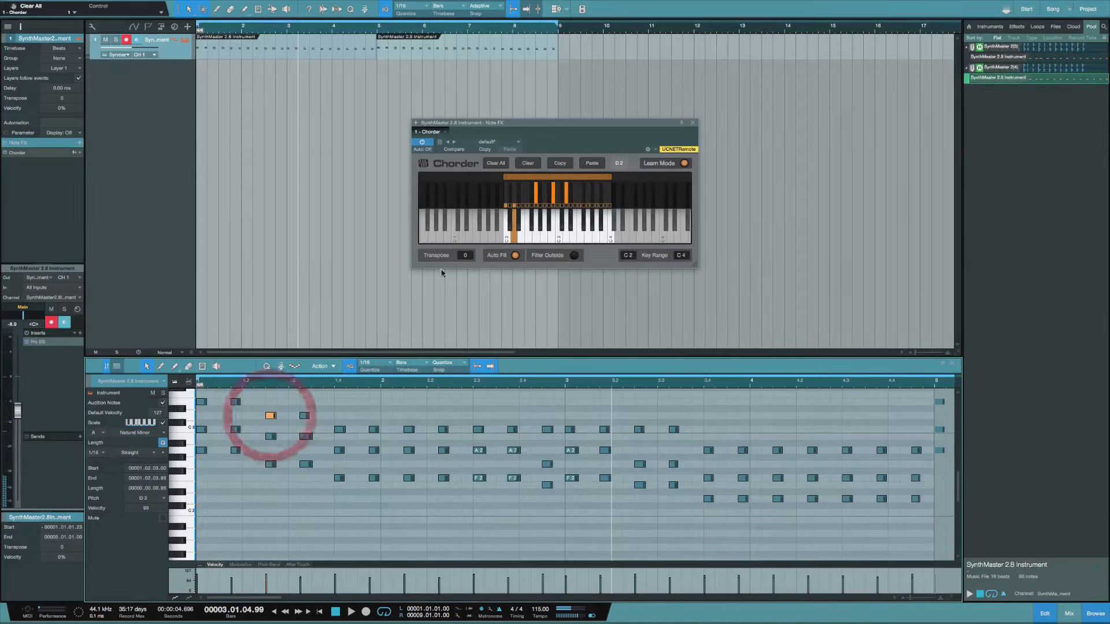
Step: Assign the third chord, F2, A2 and C3, to Chorder's E2 key
click(520, 234)
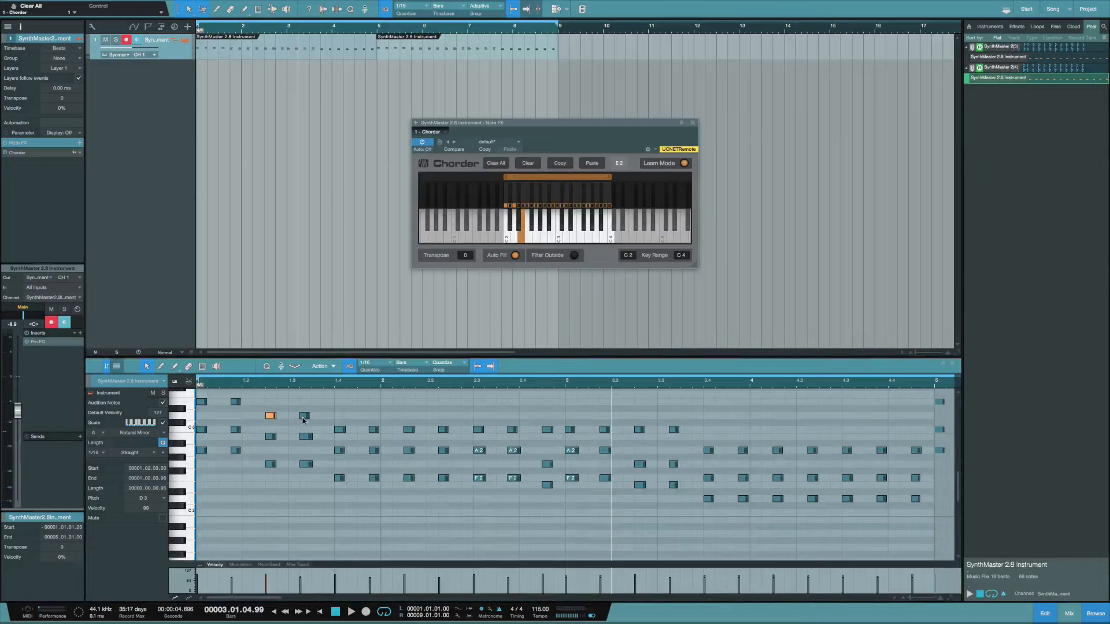
click(339, 478)
click(340, 451)
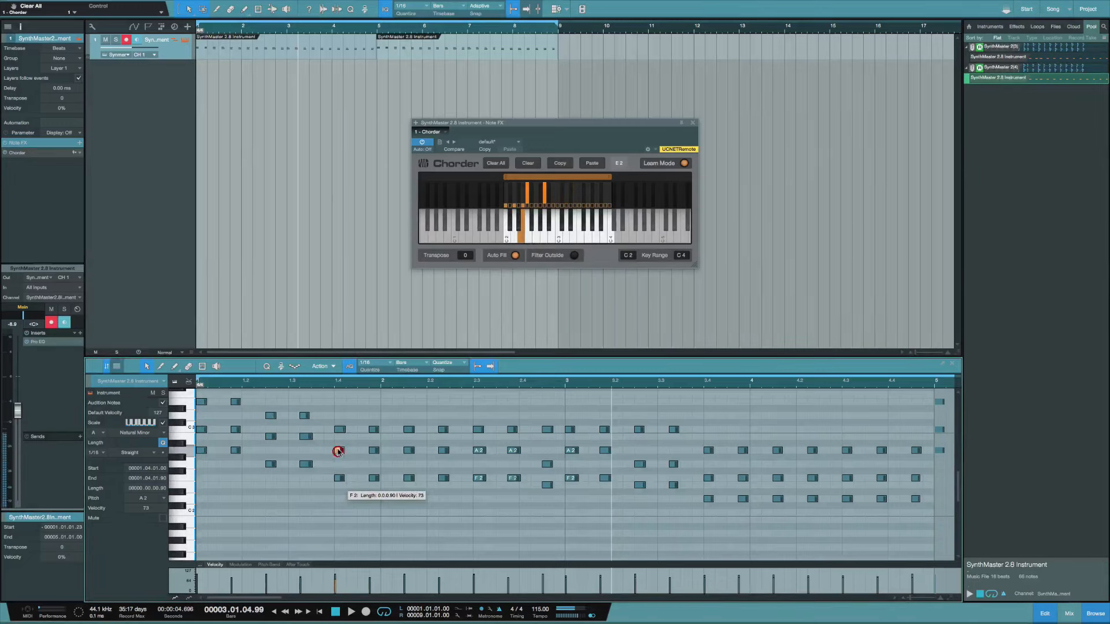
click(339, 430)
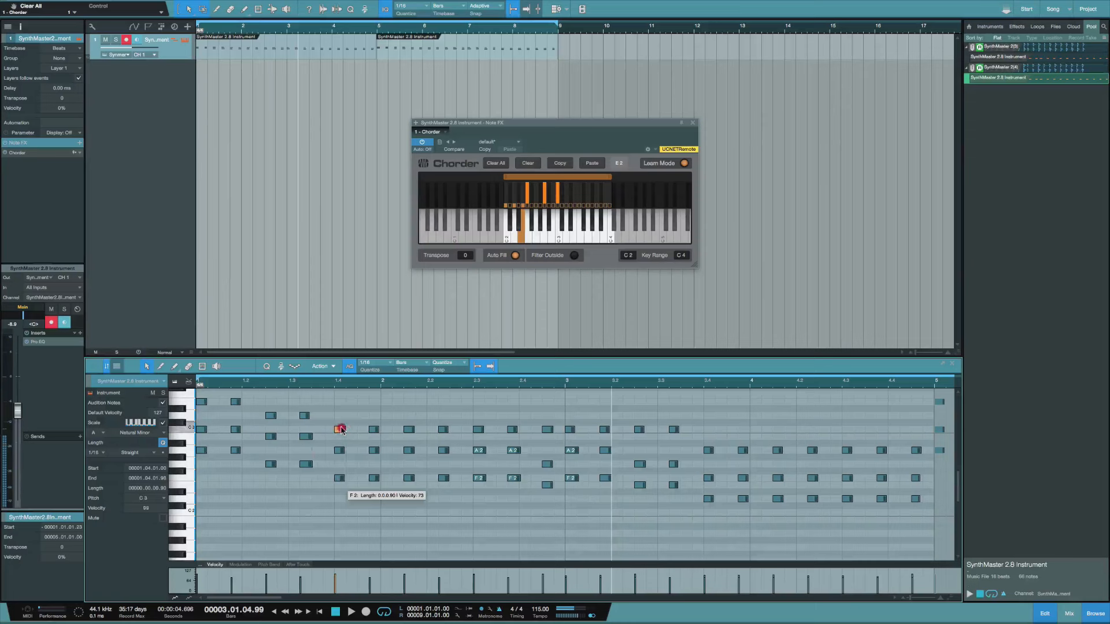
Step: Assign the fourth chord, E2, G2 and C3, to Chorder's F2 key
click(527, 234)
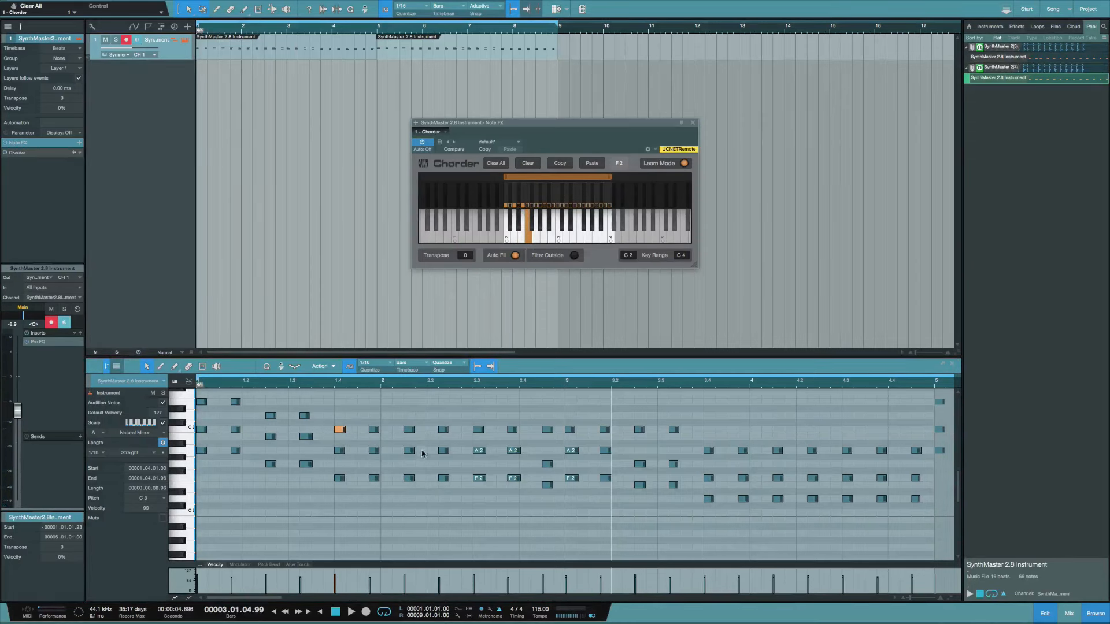
scroll(497, 486, right, 3)
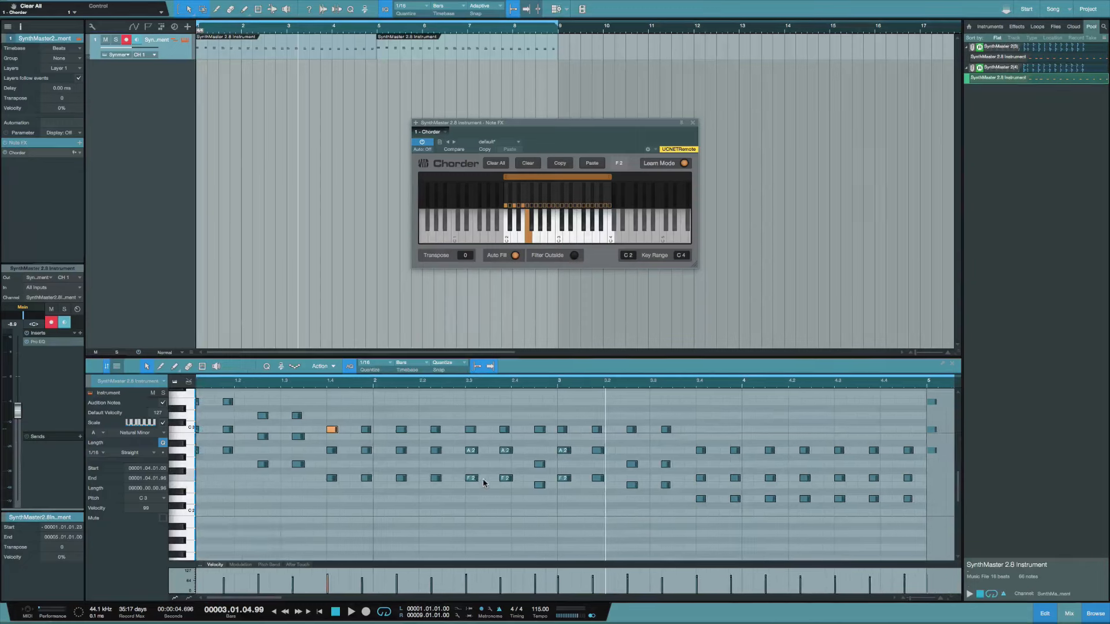
click(515, 486)
drag(514, 486, 513, 430)
Step: Assign the chord at bar 3, F2, A2 and C3, to Chorder's G2 key
click(536, 238)
click(537, 479)
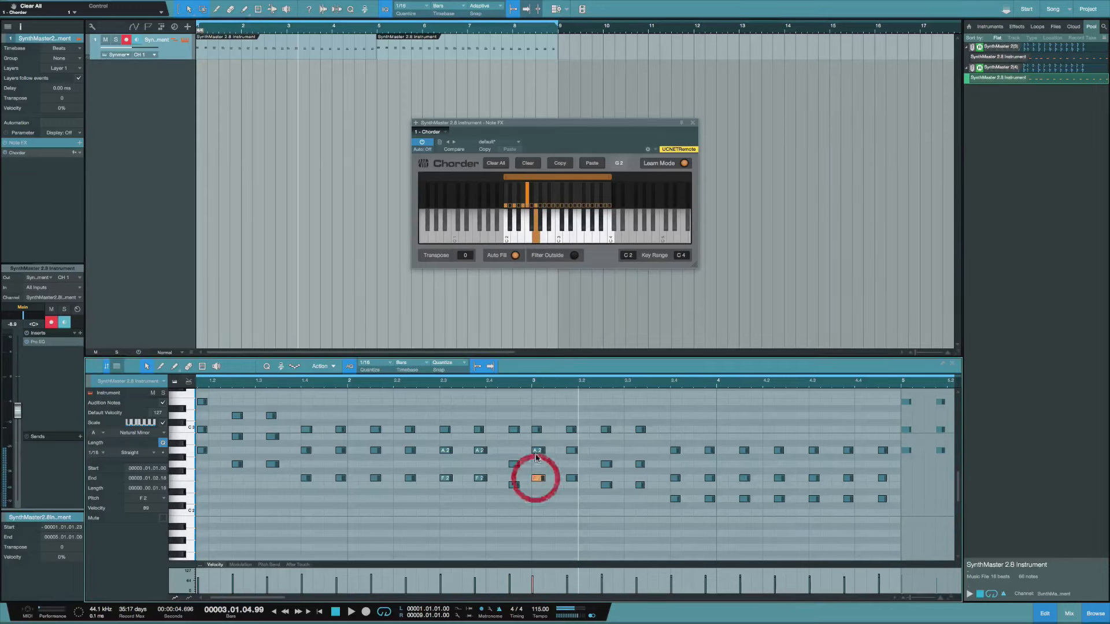
click(538, 450)
click(537, 430)
Step: Teach Chorder's A2 key the E2, G2 and C3 chord that follows in bar 3
scroll(541, 434, right, 3)
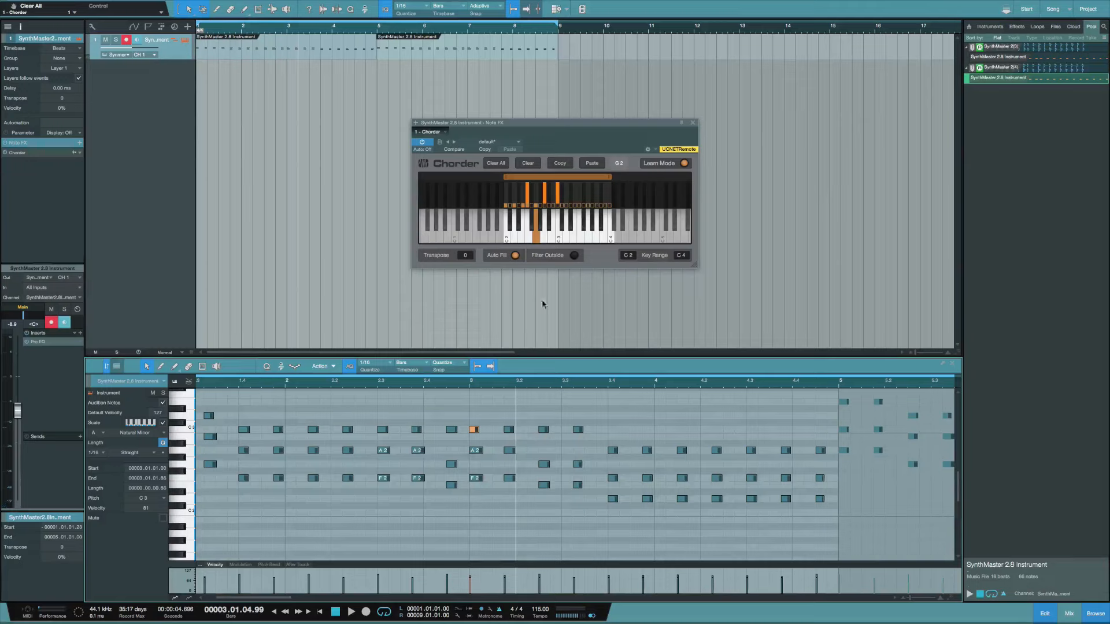
click(543, 231)
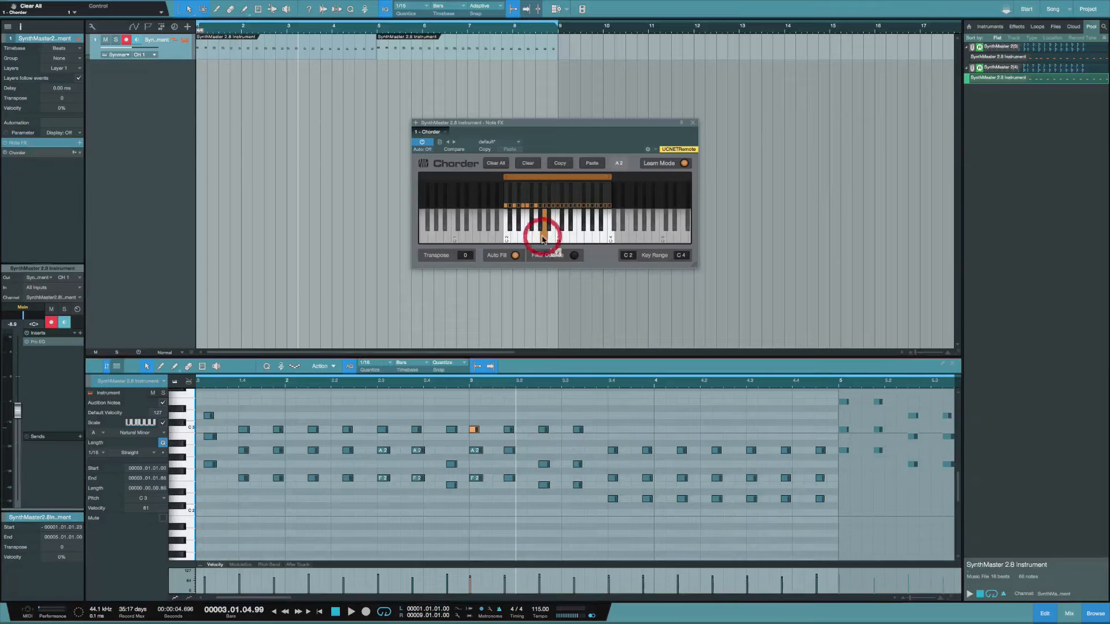
click(543, 485)
click(544, 464)
click(543, 430)
Step: Assign the final chord, D2, F2 and A2, to Chorder's B2 key
scroll(548, 428, right, 1)
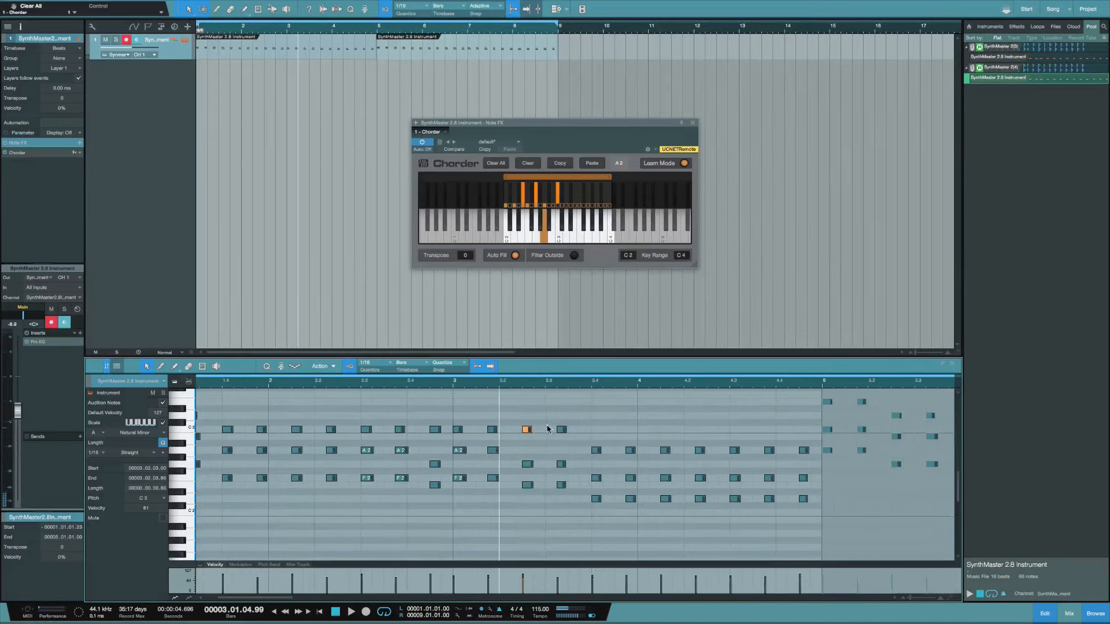
scroll(547, 428, right, 4)
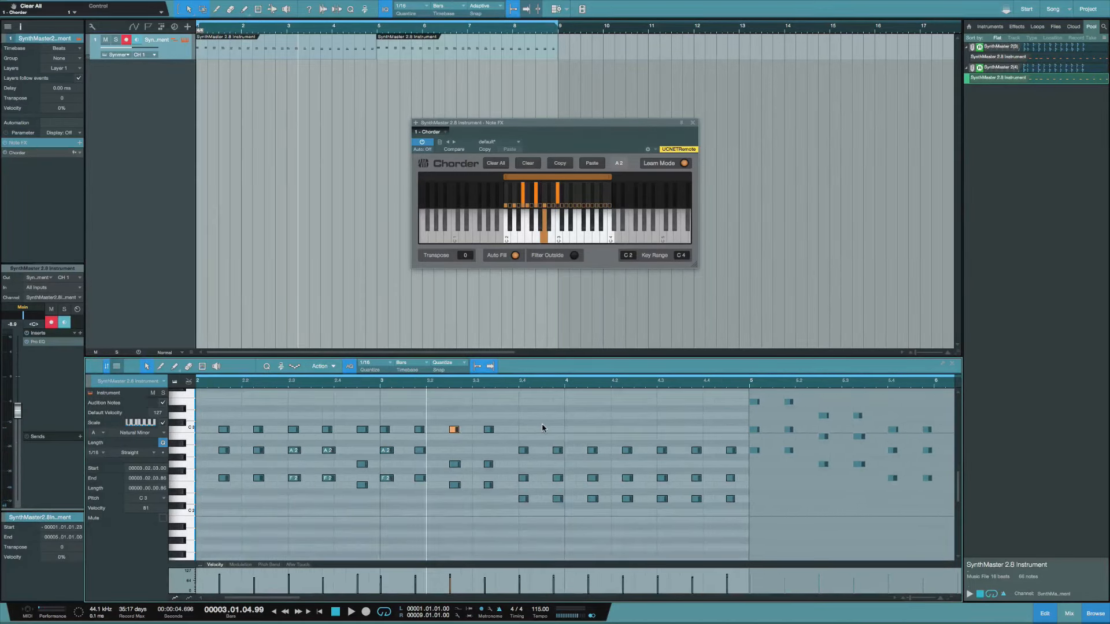
click(552, 238)
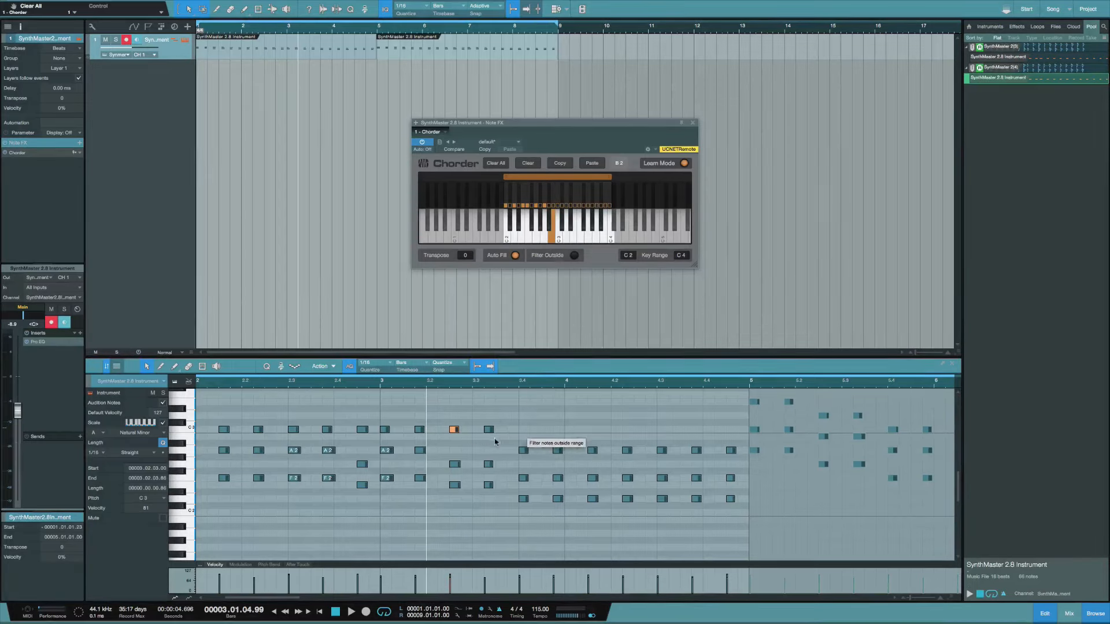
click(523, 499)
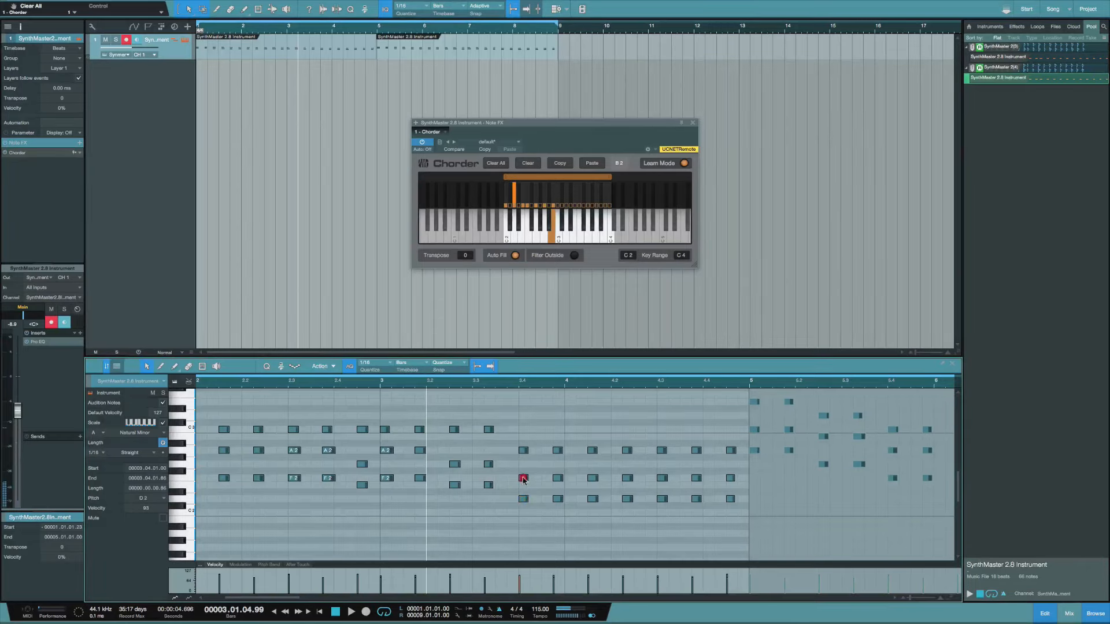
click(523, 478)
click(523, 451)
Step: Select Chorder's C3 key, turn off Learn Mode and deselect the notes in the editor
click(558, 233)
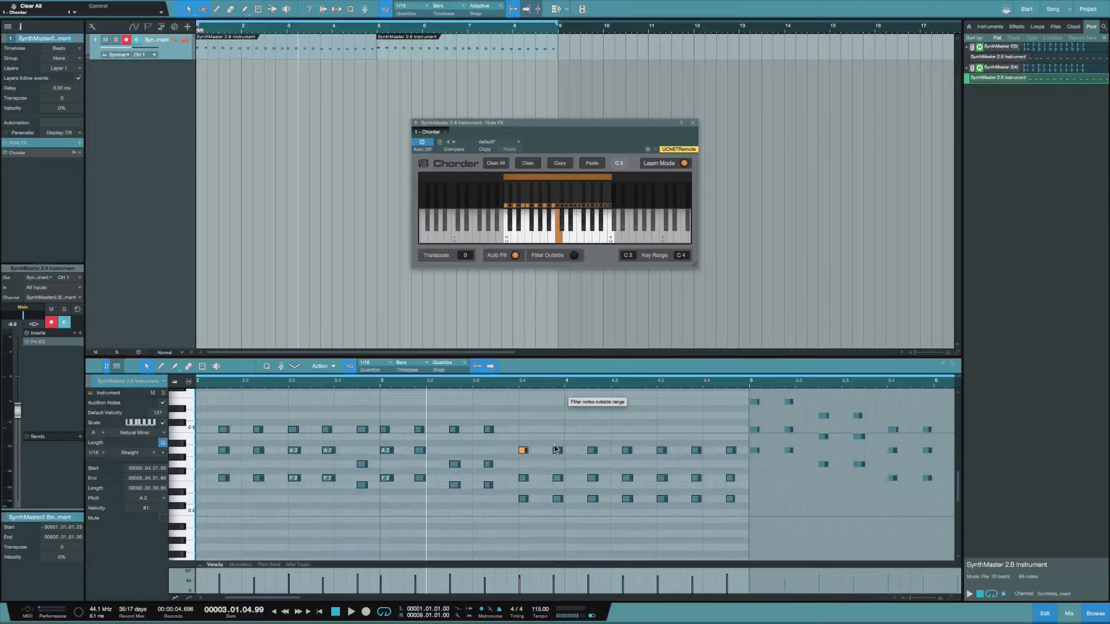
scroll(552, 507, right, 2)
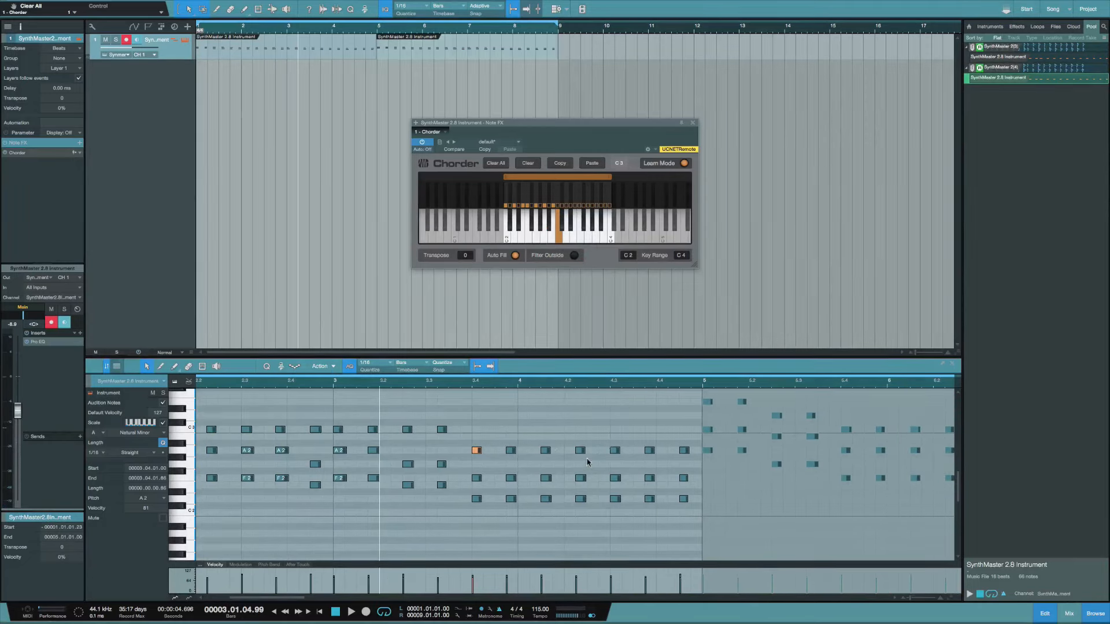
scroll(584, 459, left, 2)
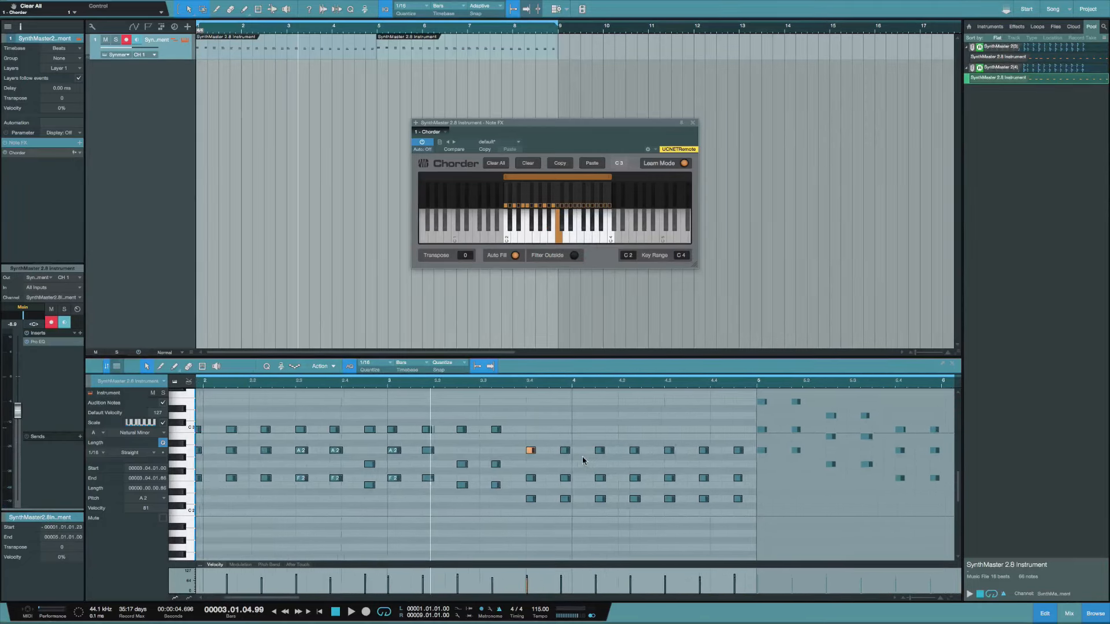
click(682, 164)
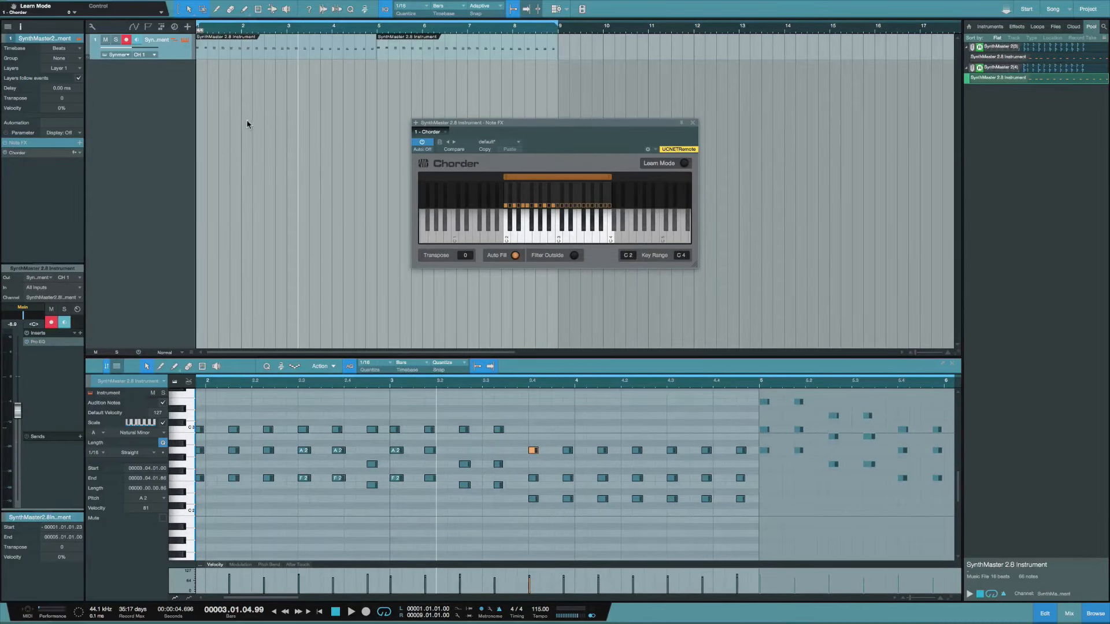
scroll(246, 124, right, 1)
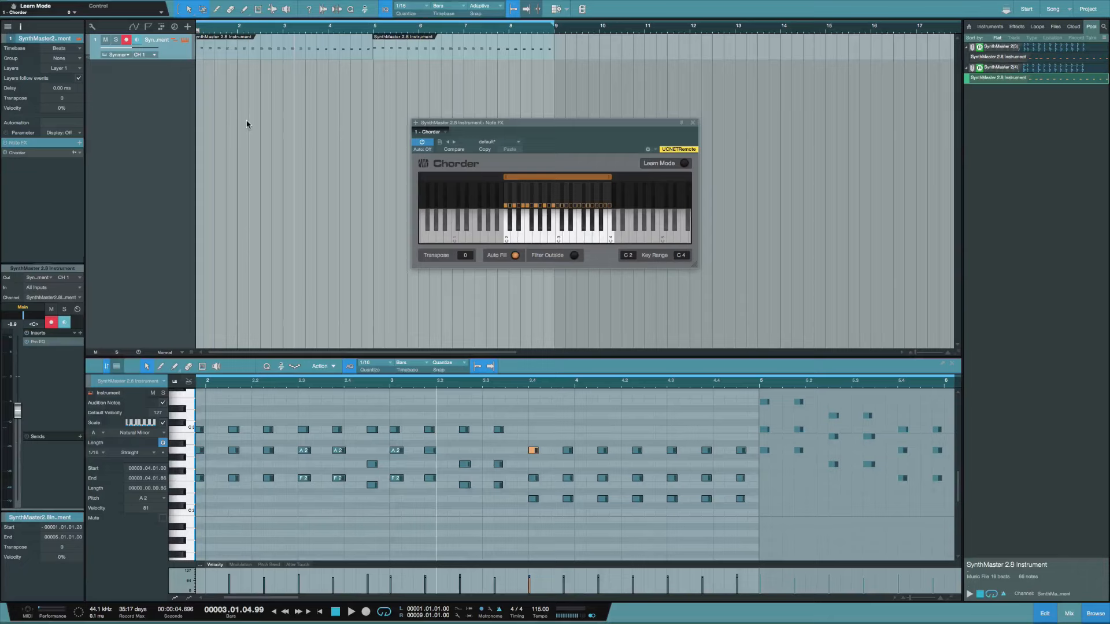
click(367, 527)
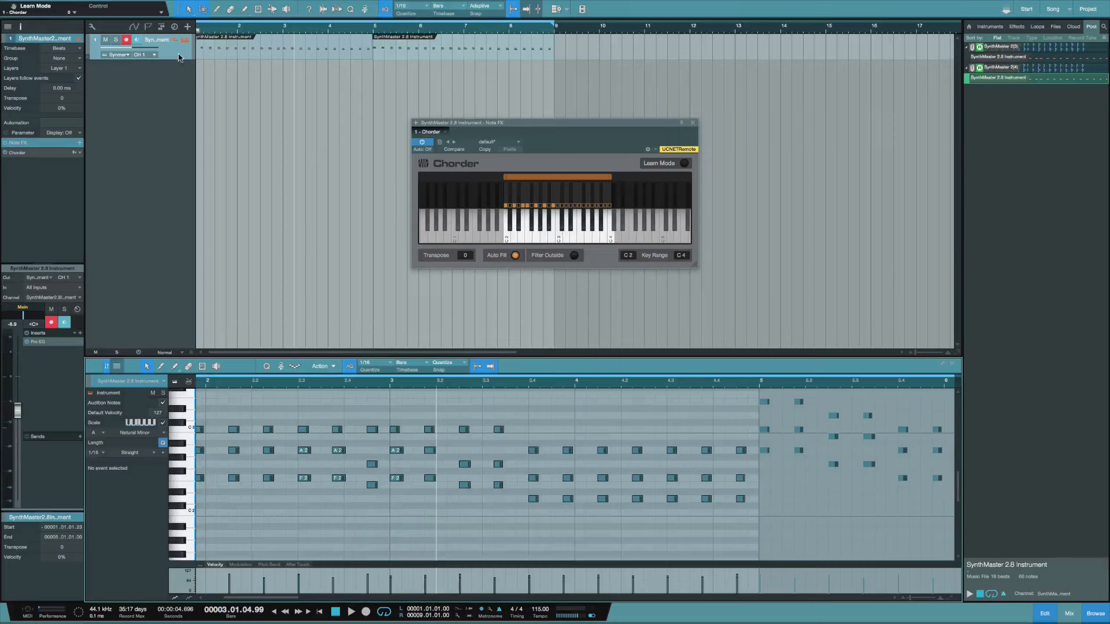
Step: Add the Sylenth1 instrument from the browser on its own track below the SynthMaster track
click(990, 26)
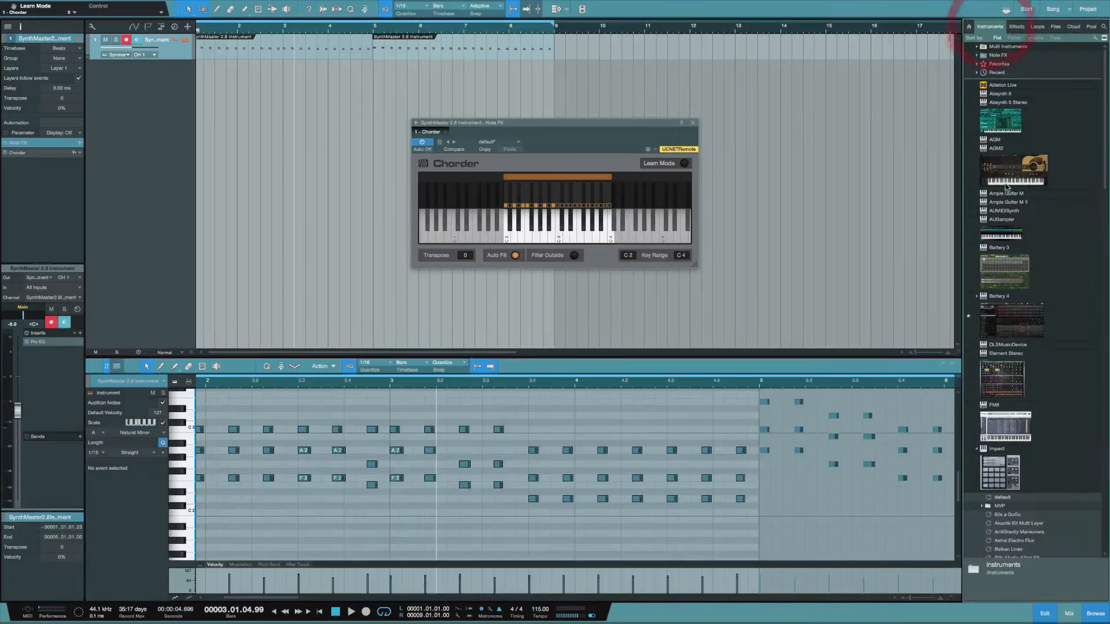
scroll(1036, 390, down, 5)
scroll(1036, 390, down, 15)
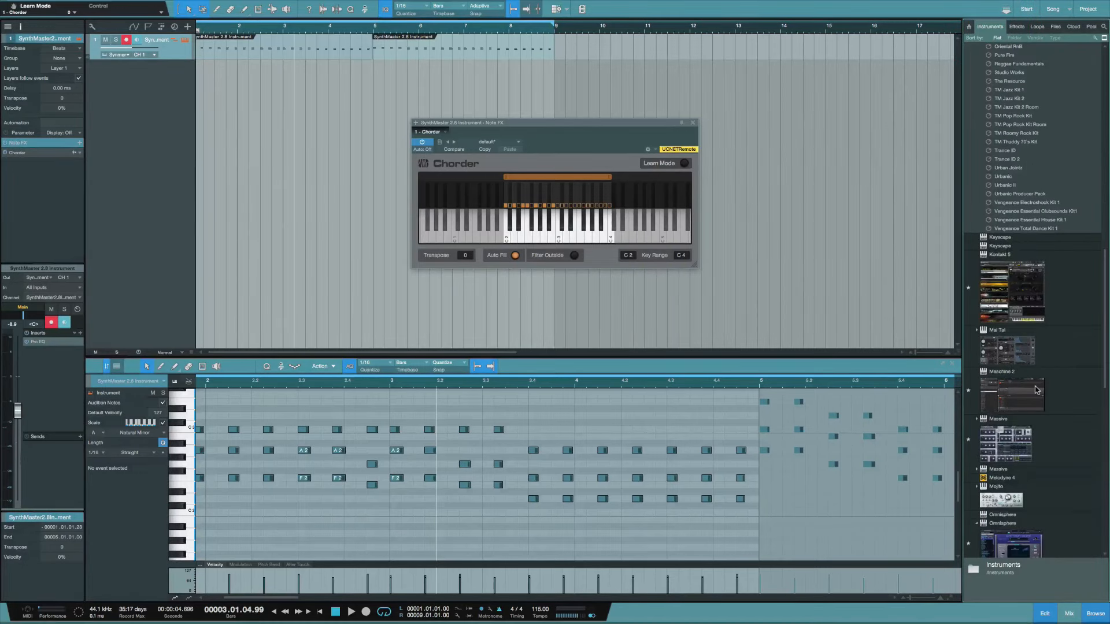
drag(999, 551, 175, 69)
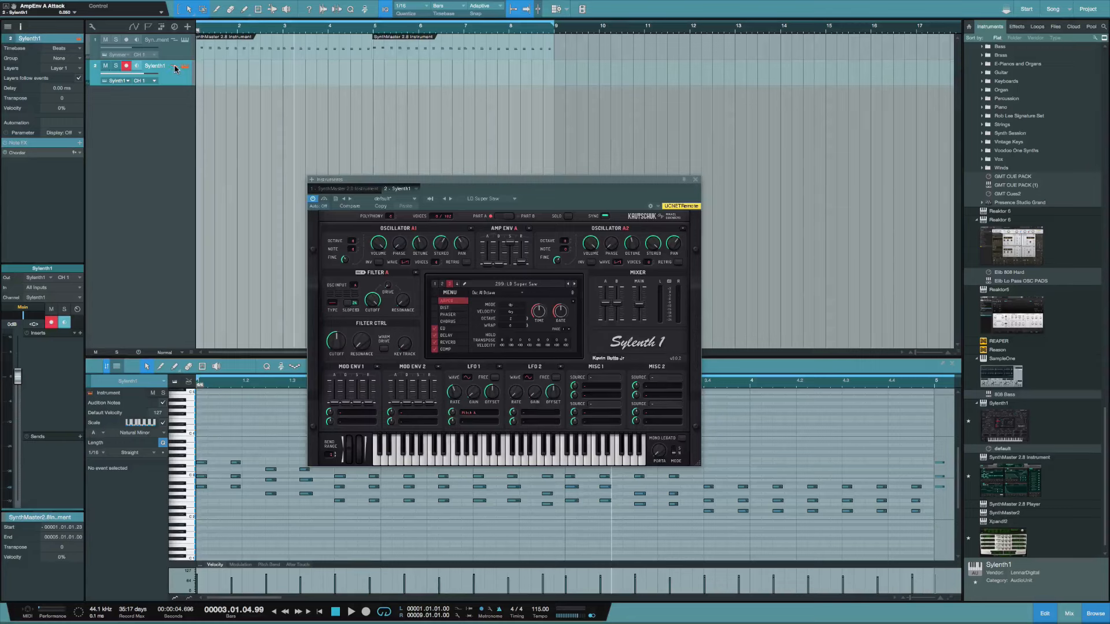
Step: Open the Sylenth1 track's Chorder note effect and move its window away from the middle of the synth panel
click(174, 66)
click(174, 66)
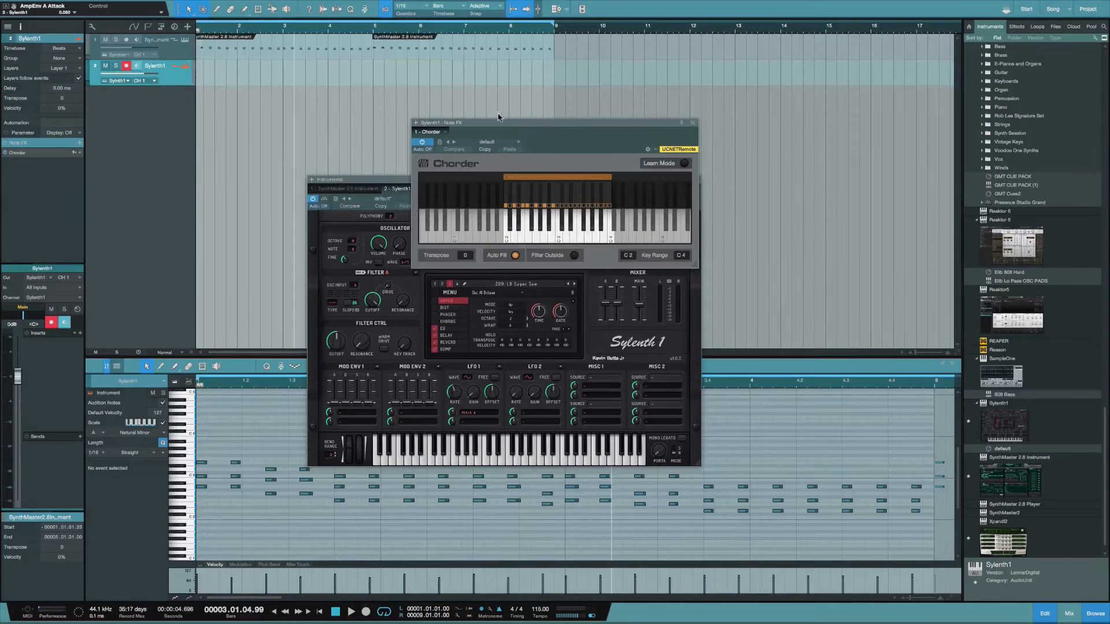
drag(490, 126, 525, 111)
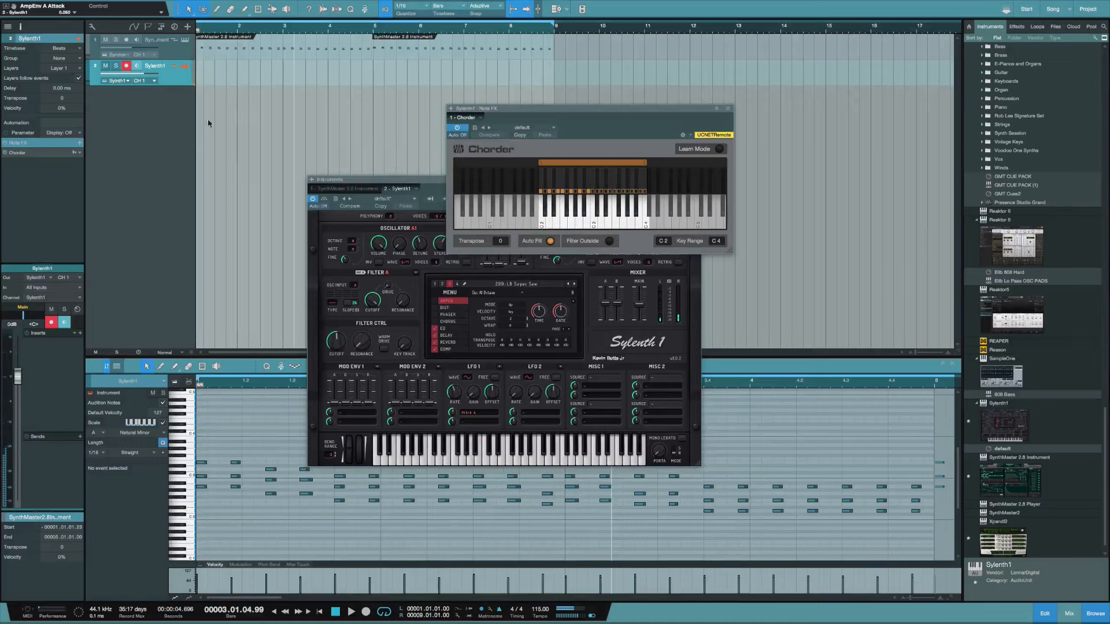
Step: Lower the Sylenth1 track's volume to about -22.2 dB while auditioning the Chorder chords
drag(136, 74, 107, 112)
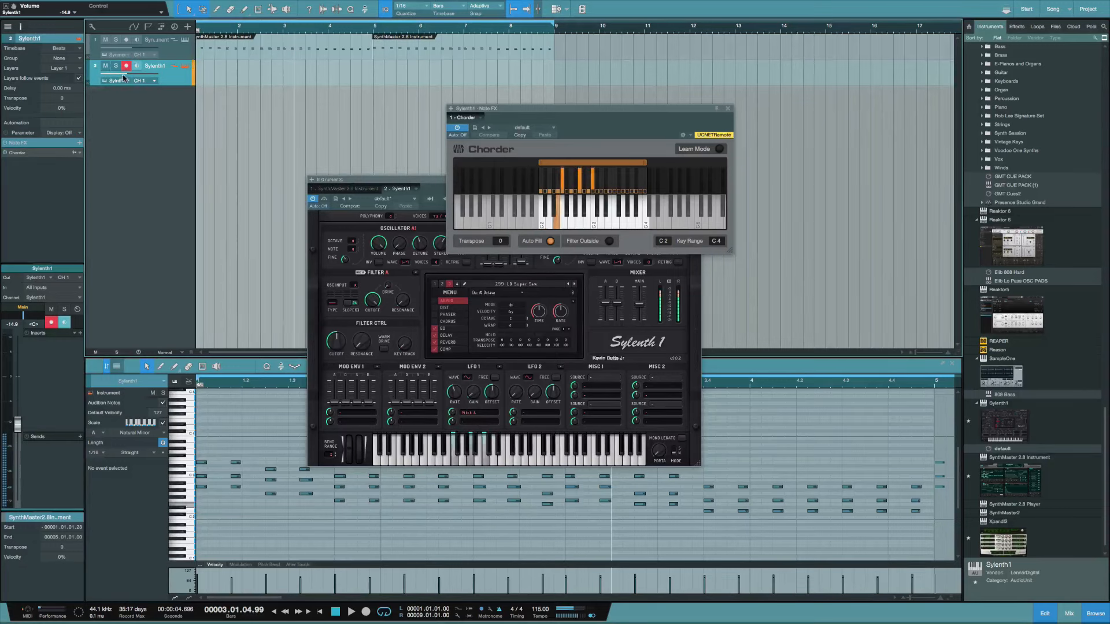
drag(126, 73, 120, 87)
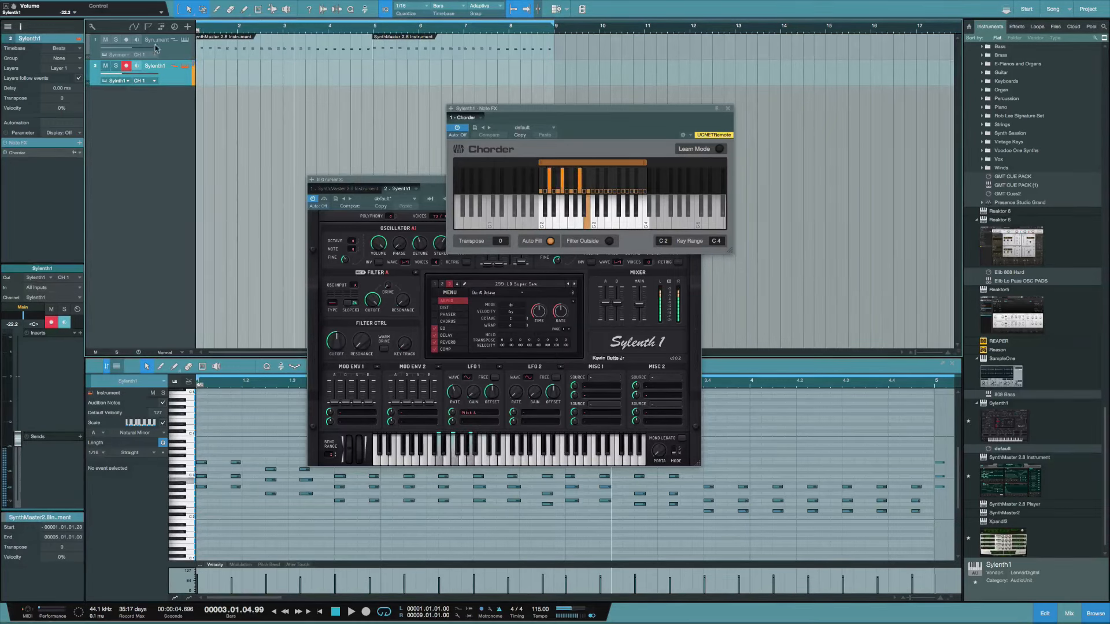
mouse_move(123, 75)
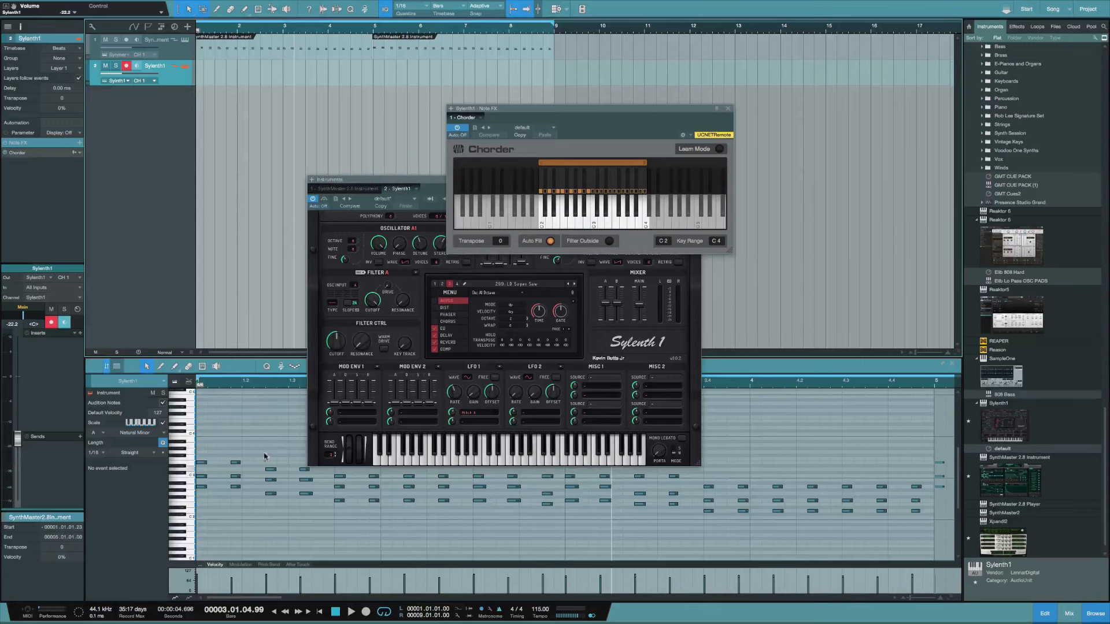
click(252, 436)
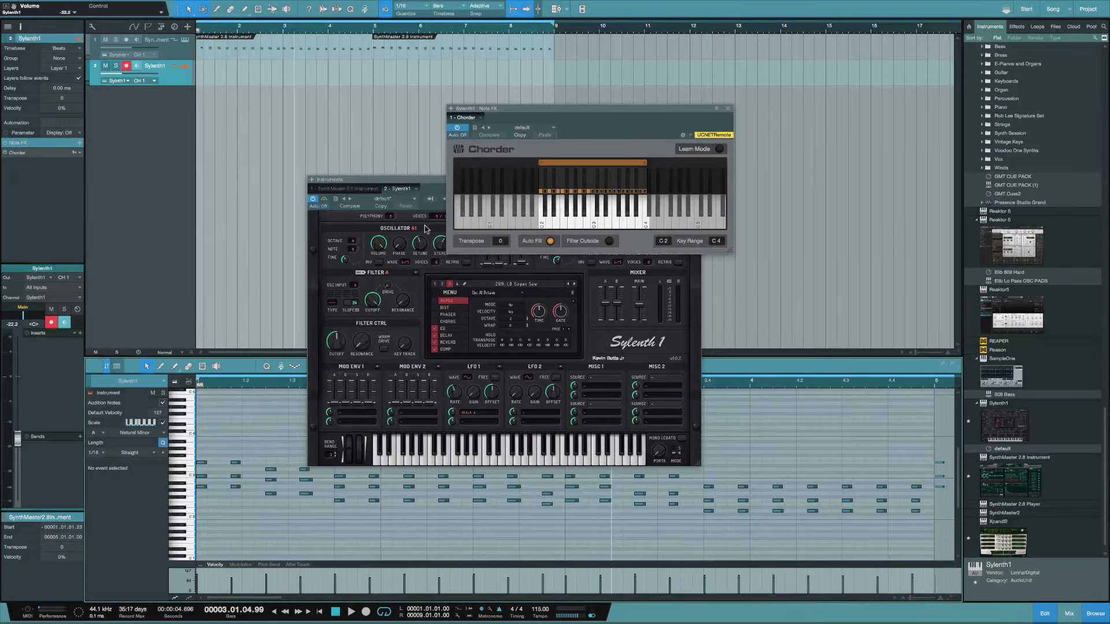